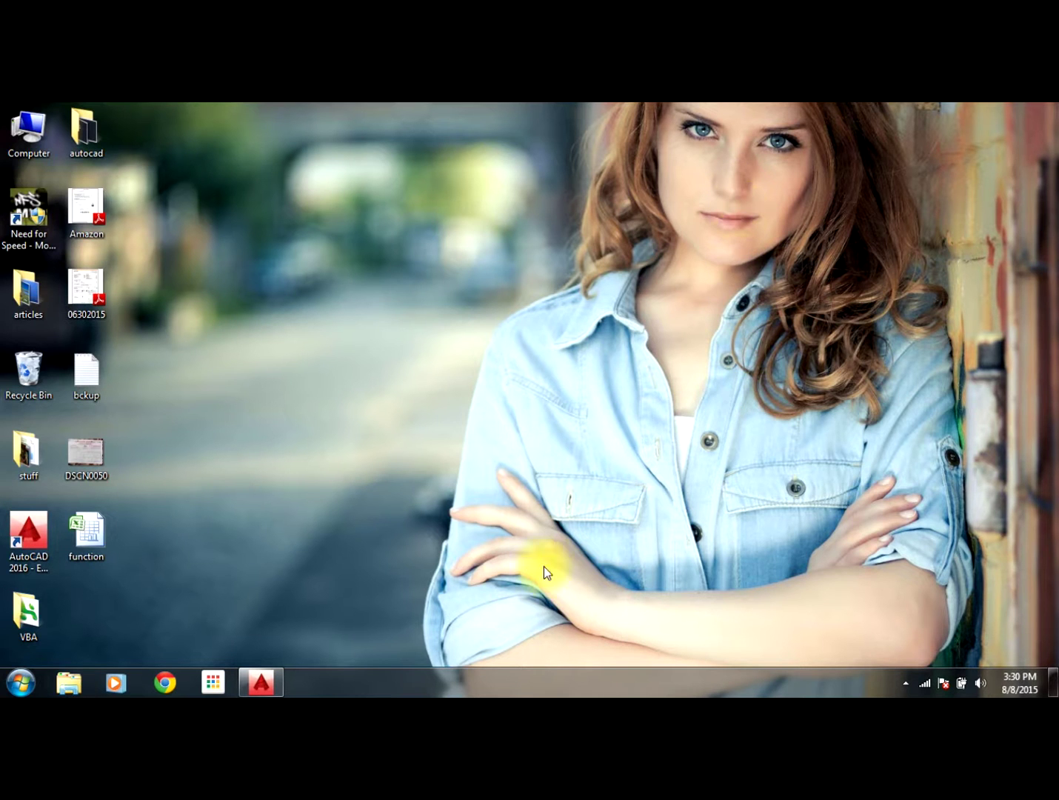
Draw a circle in the AutoCAD drawing and recentre the view on it.
{"action": "left_click", "coordinate": [265, 680]}
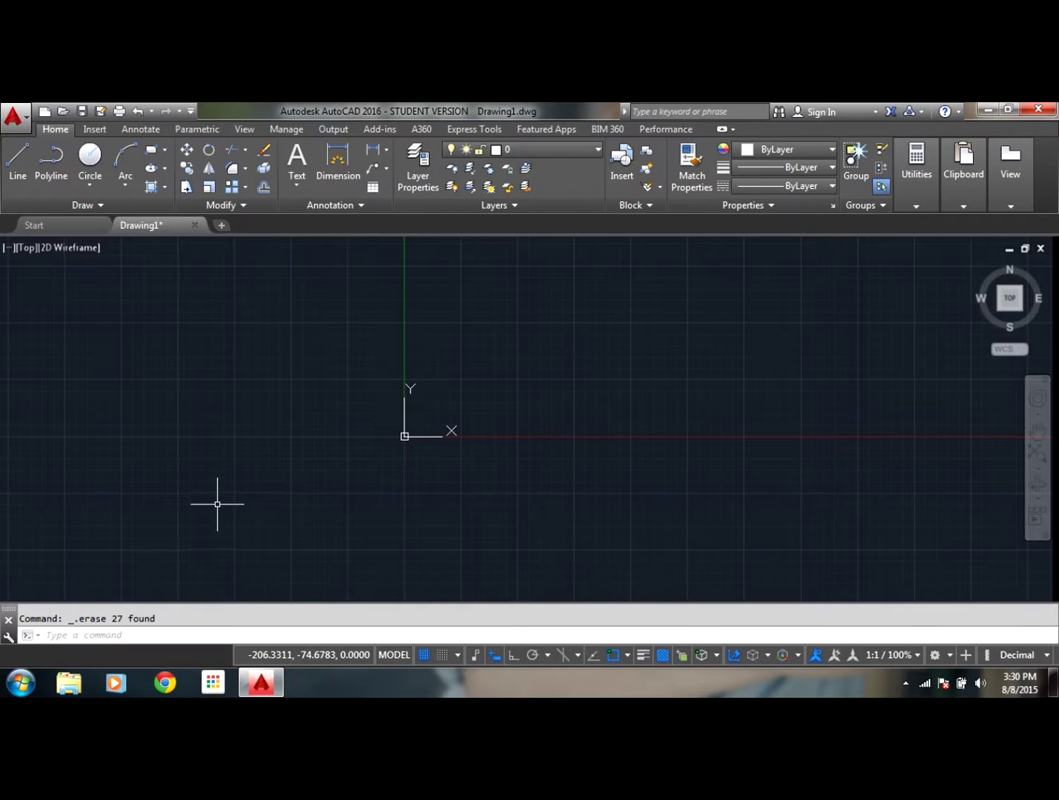
{"action": "left_click", "coordinate": [89, 155]}
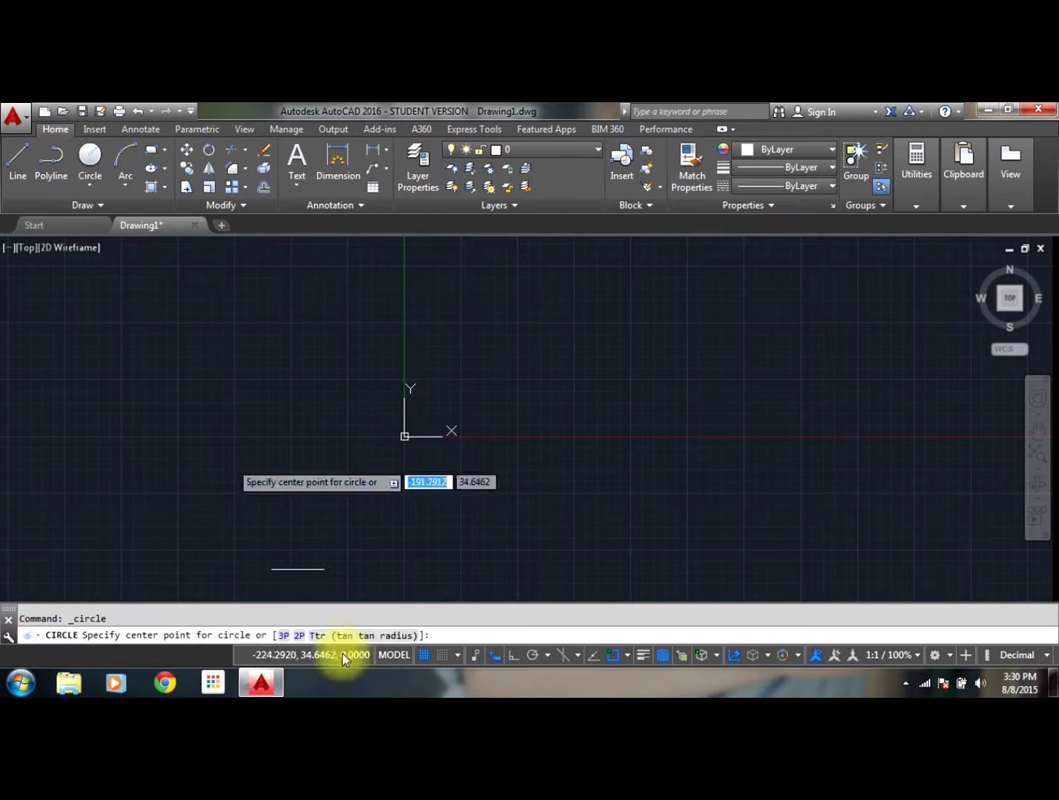
{"action": "left_click", "coordinate": [202, 342]}
{"action": "left_click", "coordinate": [313, 342]}
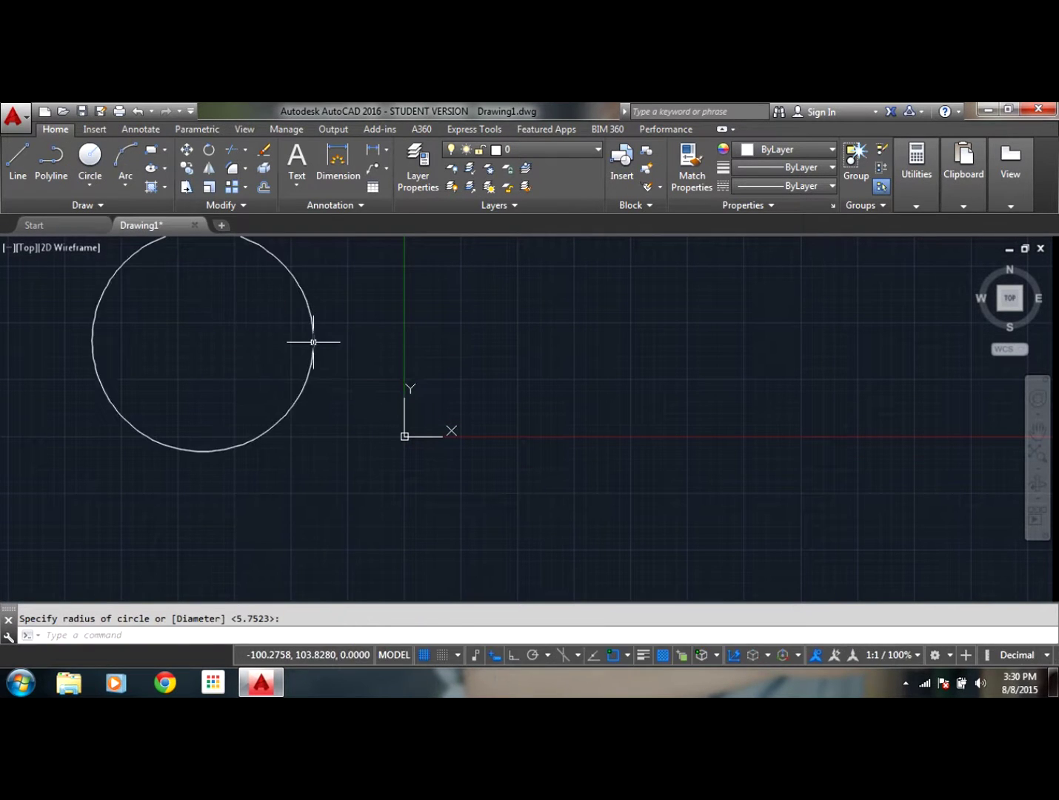
{"action": "scroll", "coordinate": [296, 339], "scroll_direction": "down", "scroll_amount": 3}
{"action": "middle_click_drag", "start_coordinate": [291, 359], "coordinate": [292, 428]}
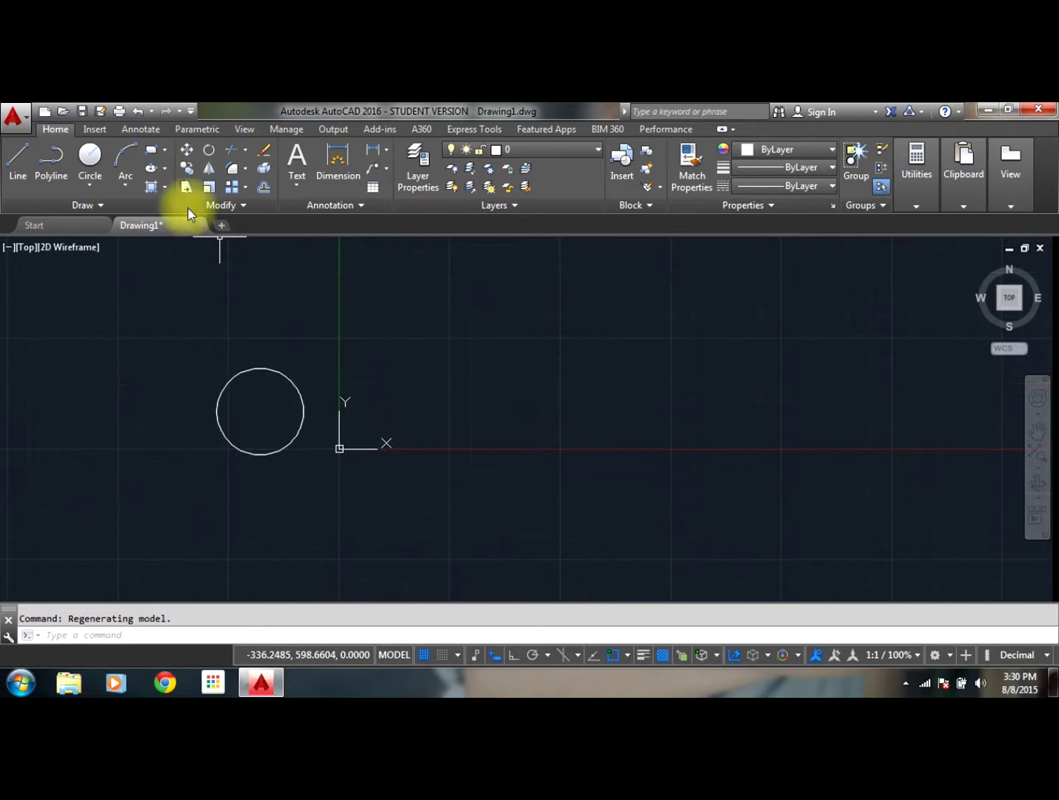
Draw a small square rectangle inside the circle.
{"action": "left_click", "coordinate": [148, 148]}
{"action": "left_click", "coordinate": [240, 387]}
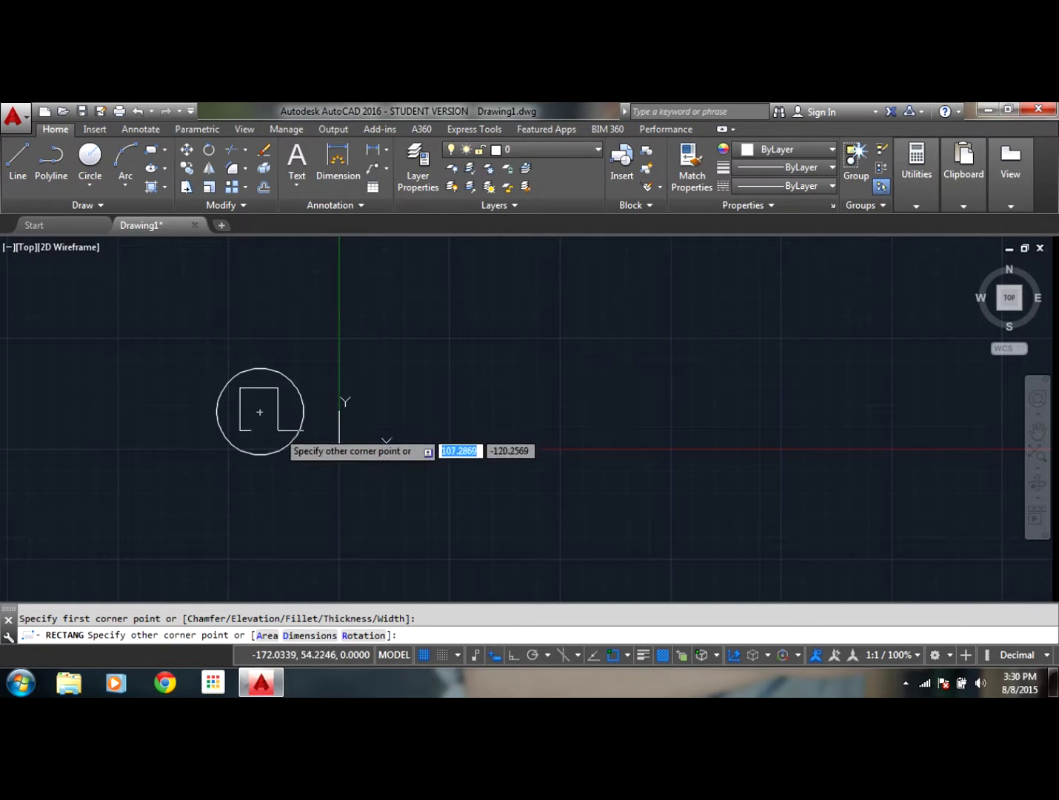
{"action": "left_click", "coordinate": [279, 432]}
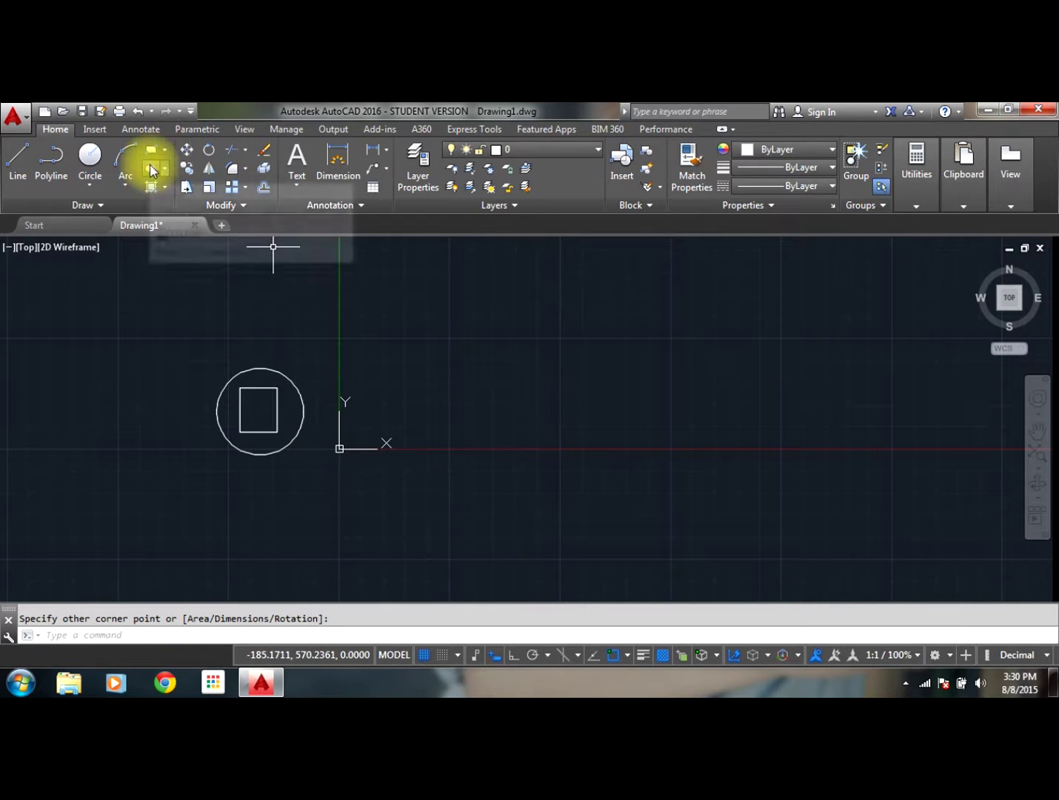
Draw an ellipse centred on the circle's centre, enclosing both the circle and square.
{"action": "left_click", "coordinate": [151, 169]}
{"action": "left_click", "coordinate": [258, 411]}
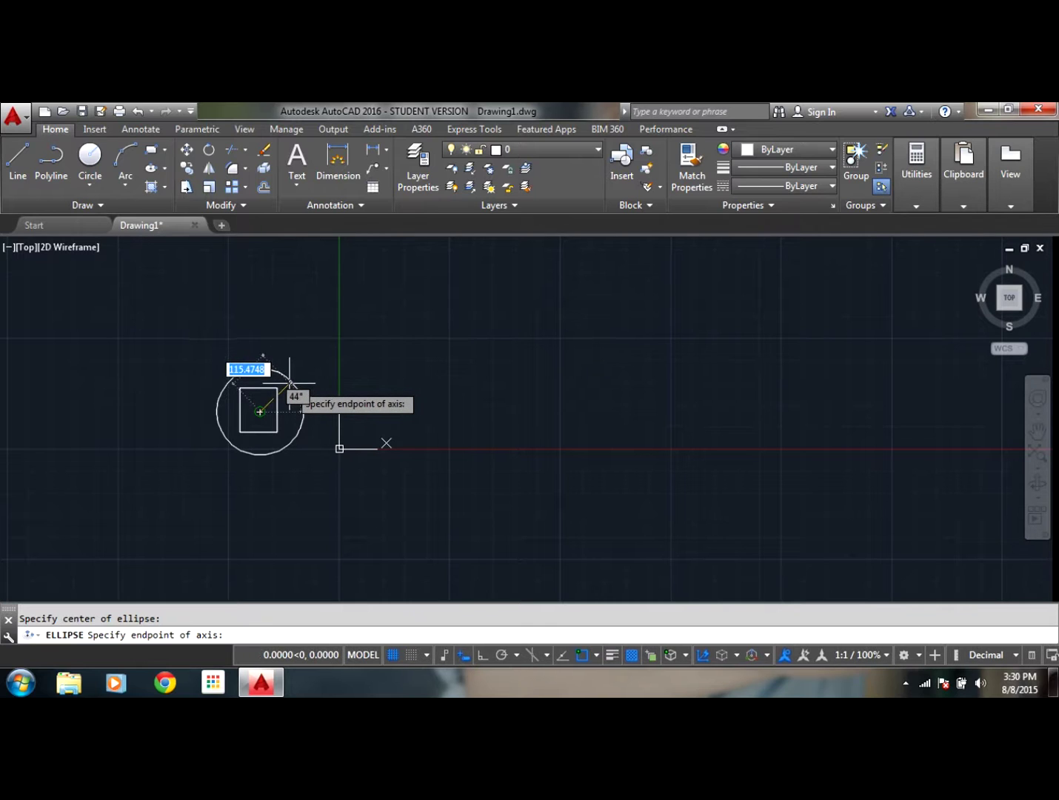
{"action": "left_click", "coordinate": [302, 407]}
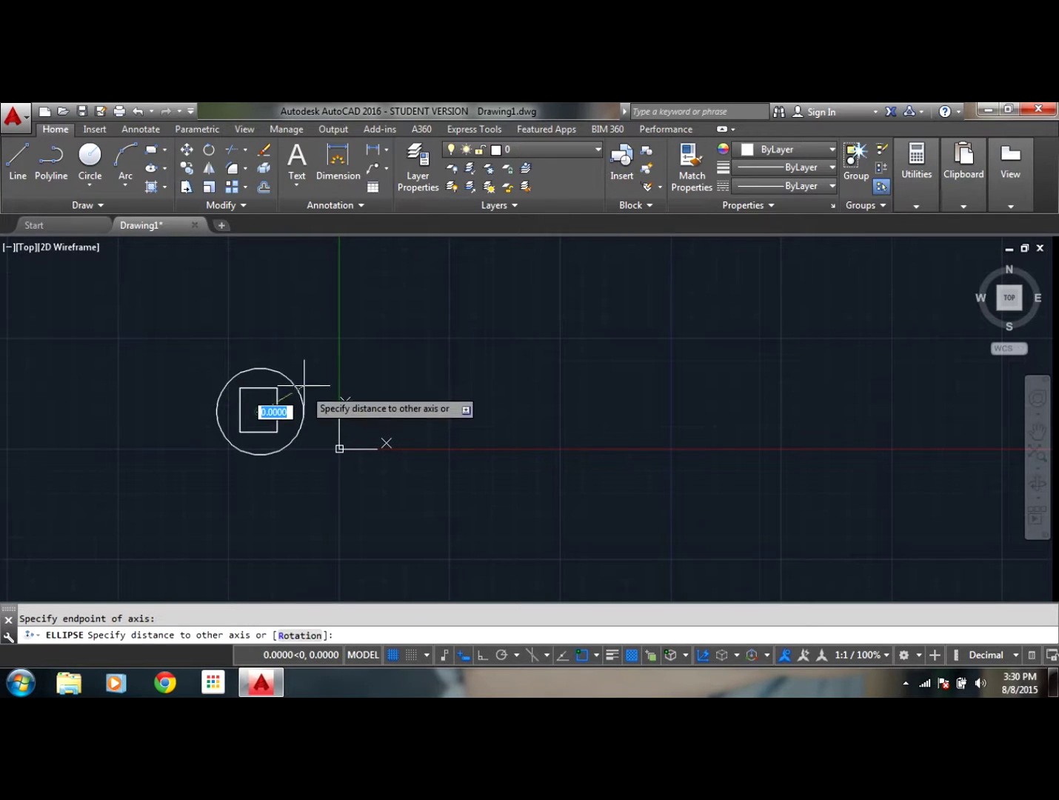
{"action": "key", "text": "Escape"}
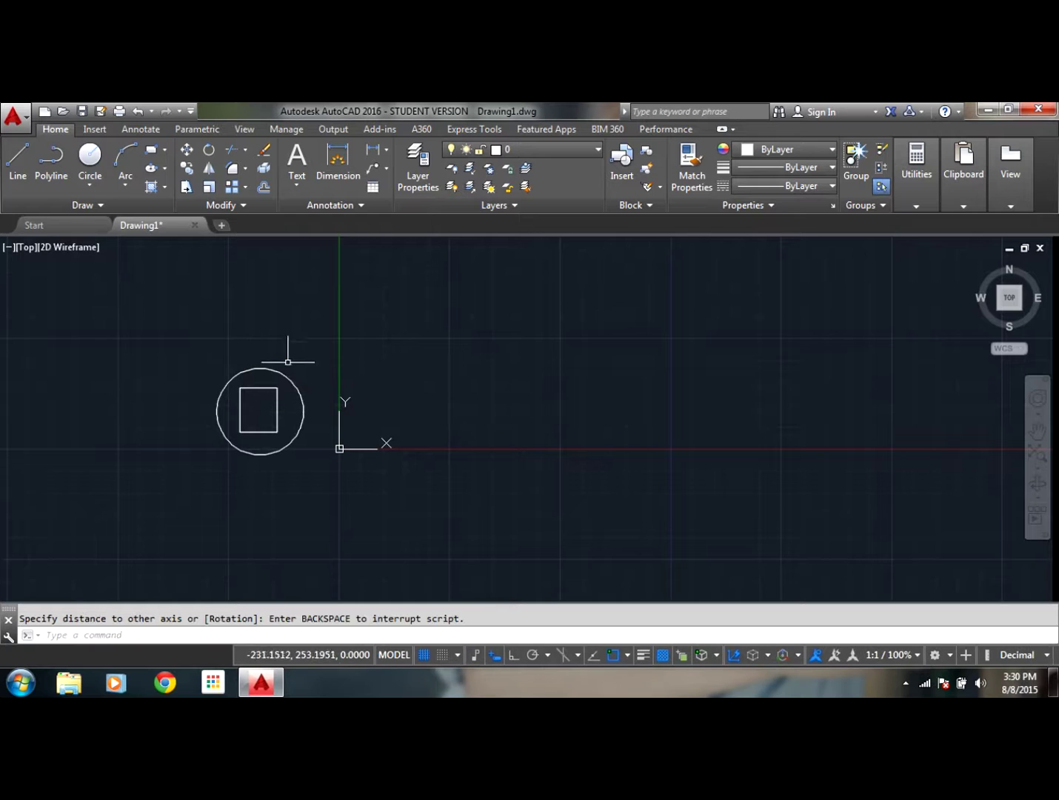
{"action": "left_click", "coordinate": [152, 166]}
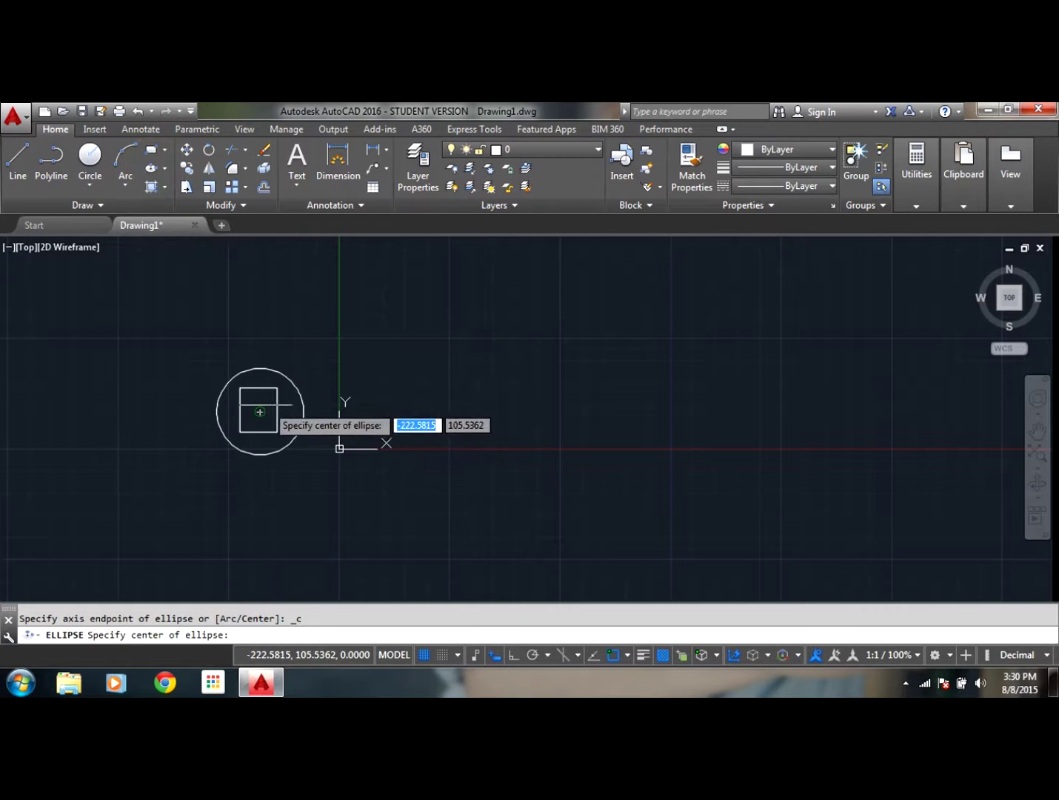
{"action": "left_click", "coordinate": [259, 410]}
{"action": "left_click", "coordinate": [309, 367]}
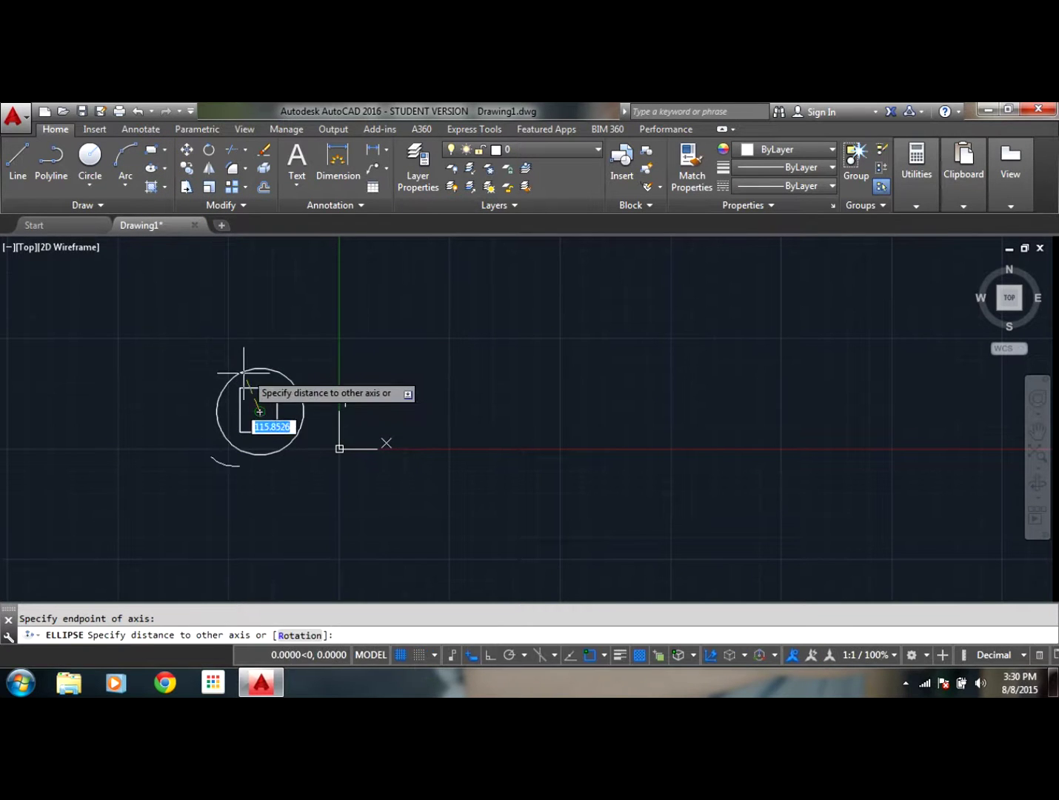
{"action": "left_click", "coordinate": [220, 358]}
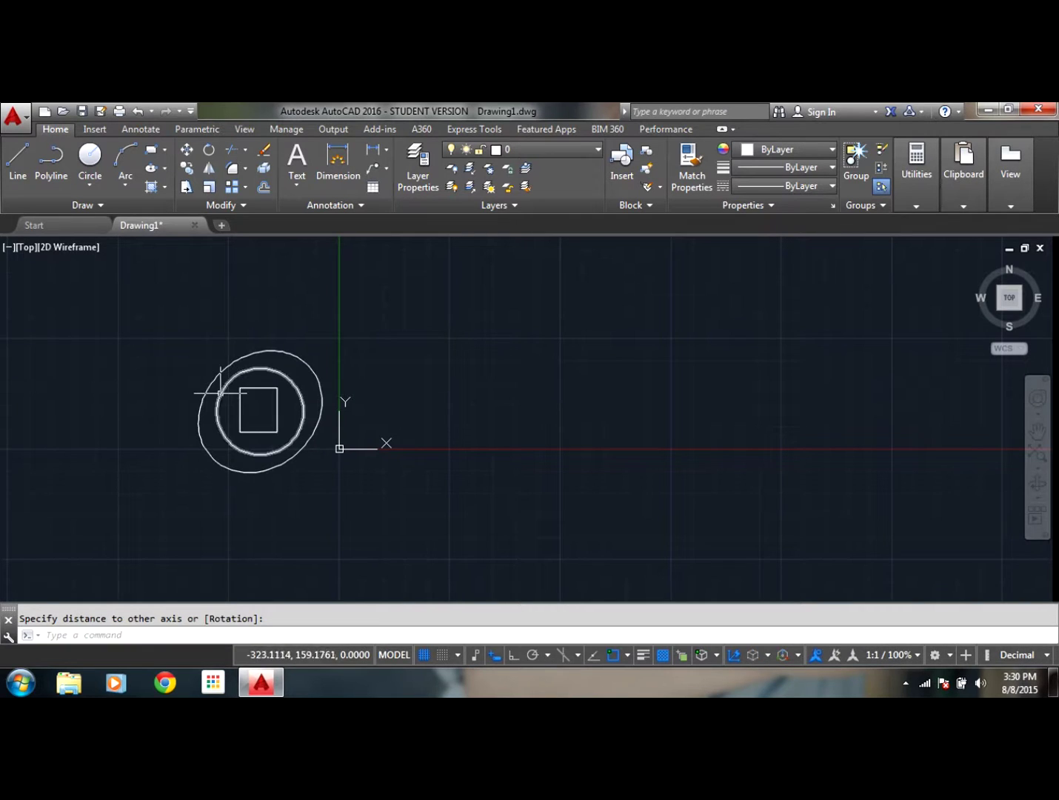
{"action": "scroll", "coordinate": [161, 391], "scroll_direction": "up", "scroll_amount": 2}
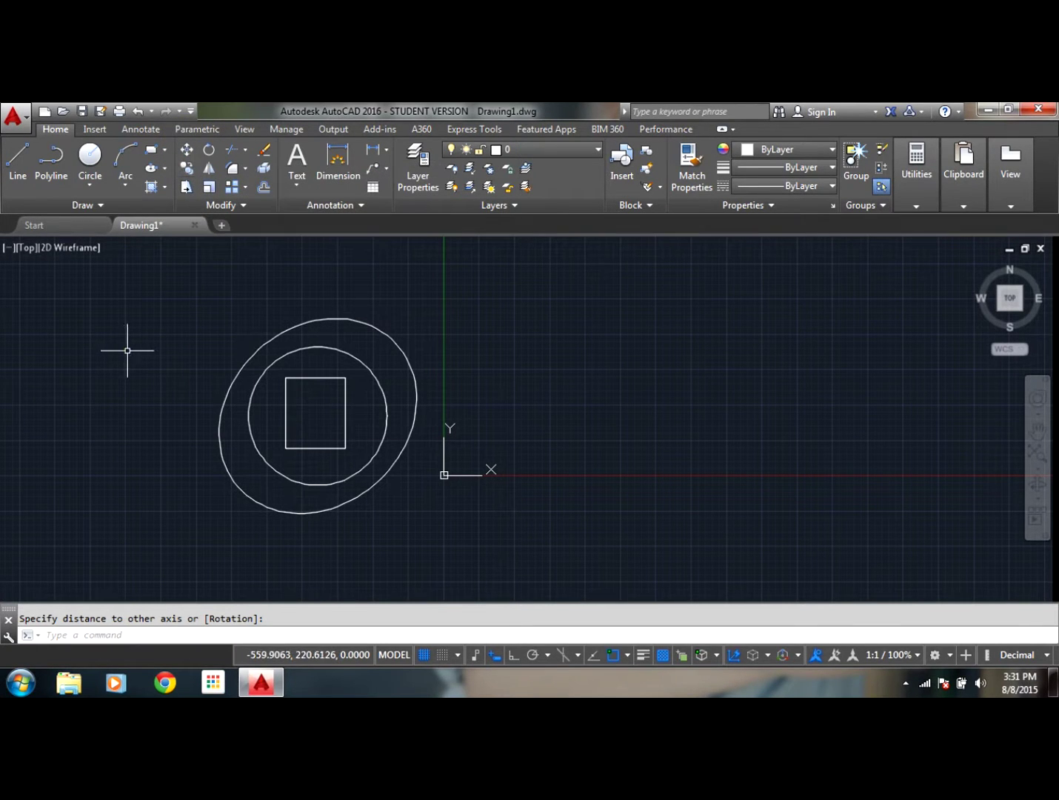
Start MOVE and select the ellipse, circle and square as the objects to move.
{"action": "type", "text": "ove"}
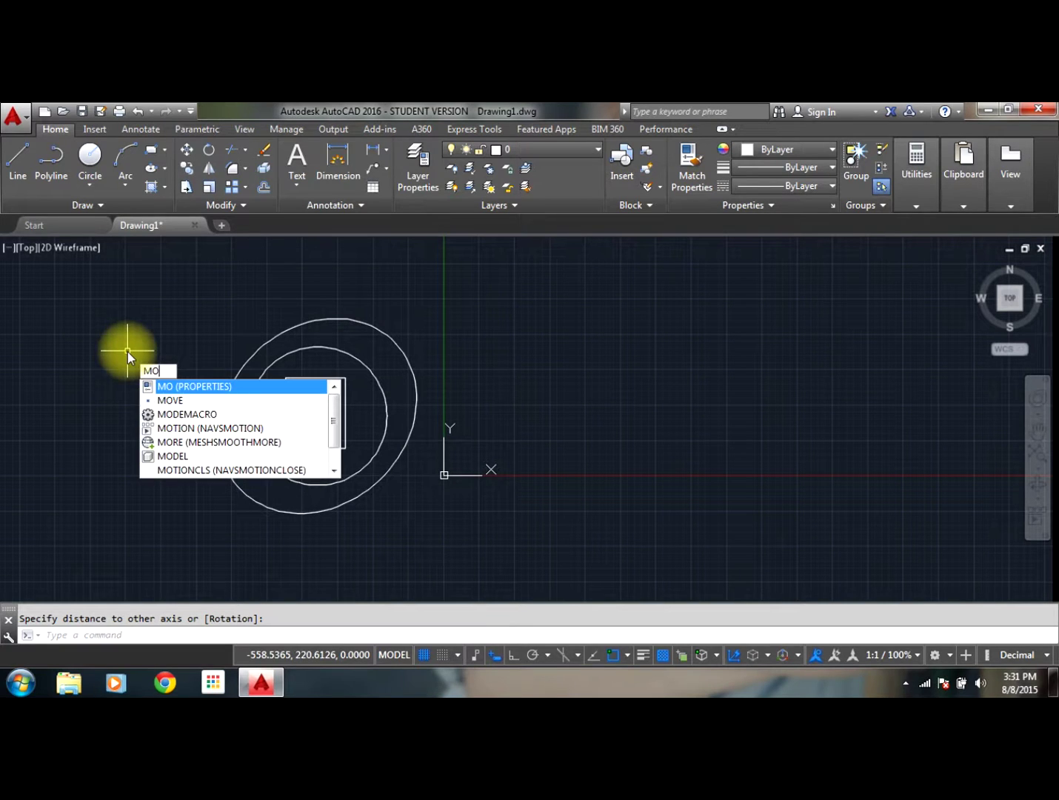
{"action": "key", "text": "Return"}
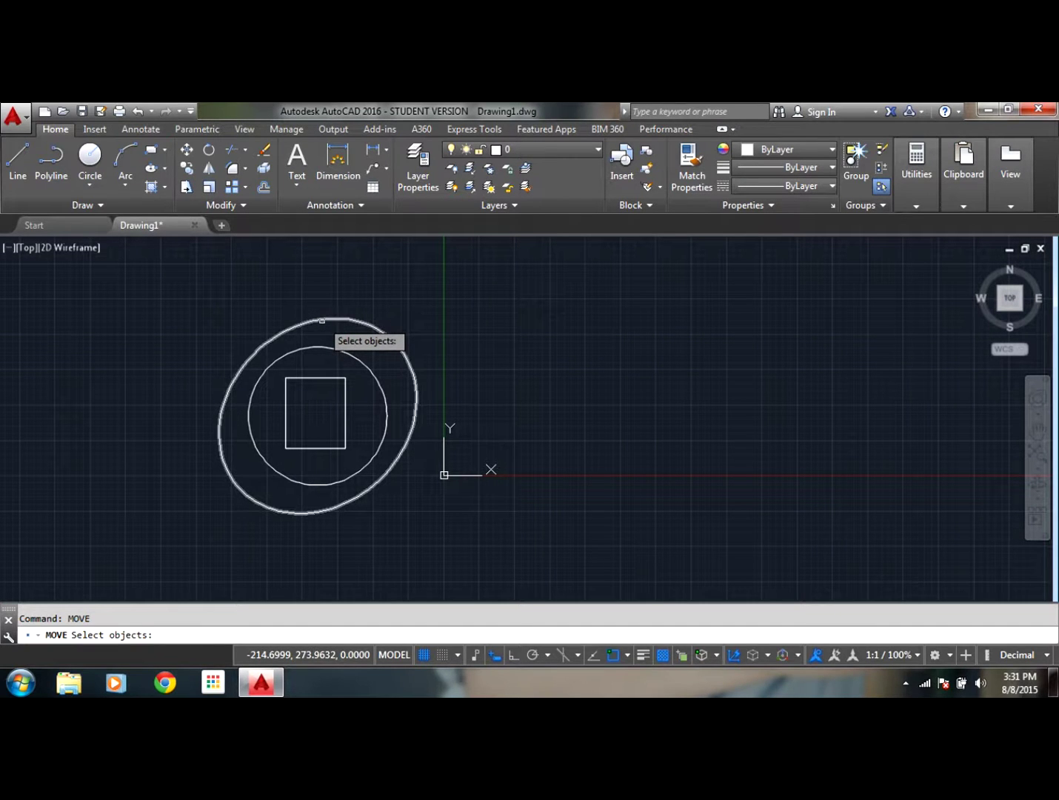
{"action": "left_click", "coordinate": [320, 322]}
{"action": "left_click", "coordinate": [321, 335]}
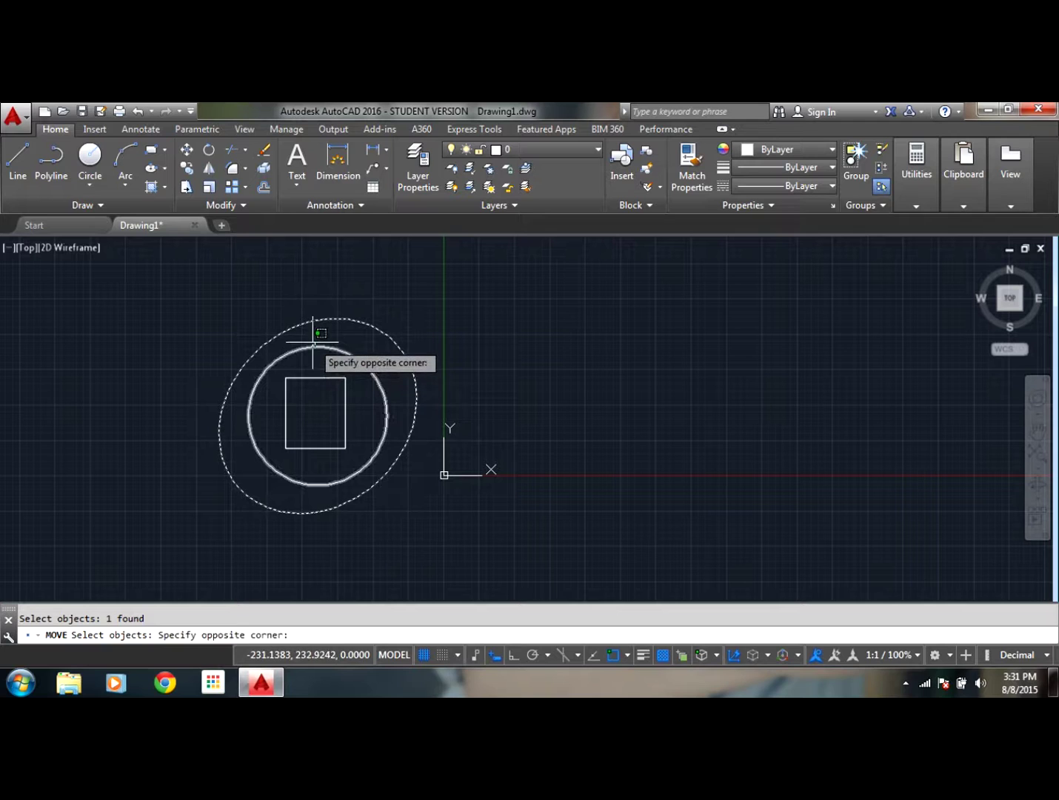
{"action": "left_click", "coordinate": [317, 343]}
{"action": "left_click", "coordinate": [315, 347]}
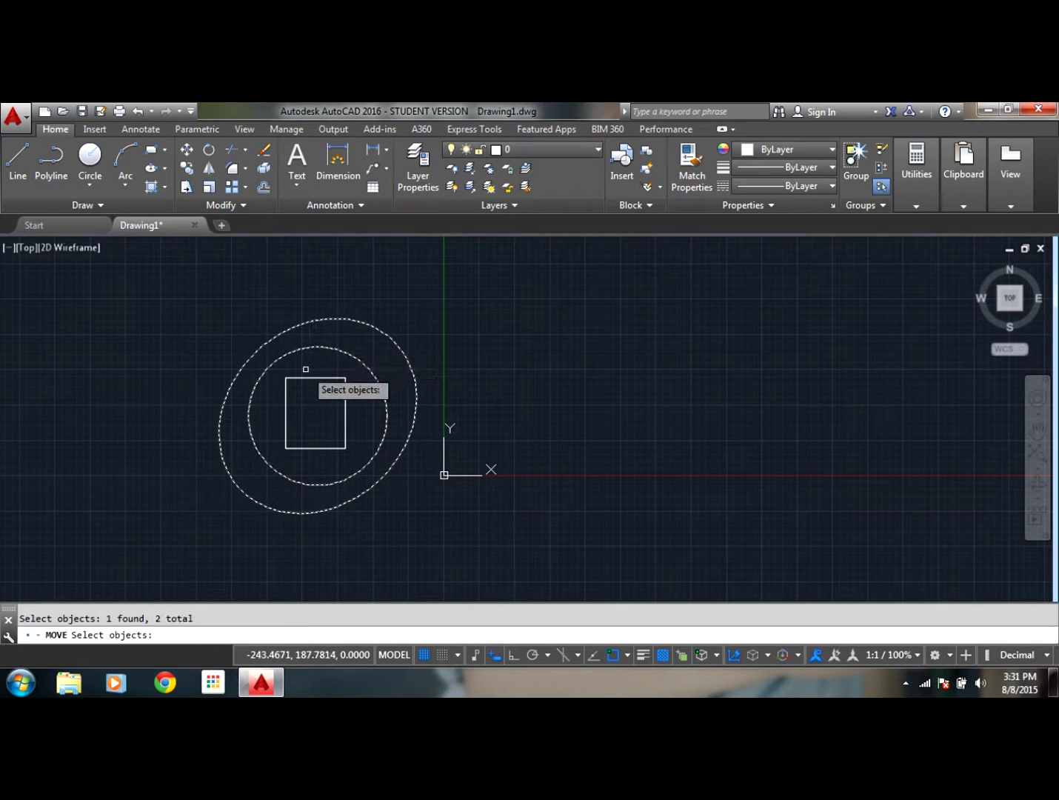
{"action": "left_click", "coordinate": [305, 378]}
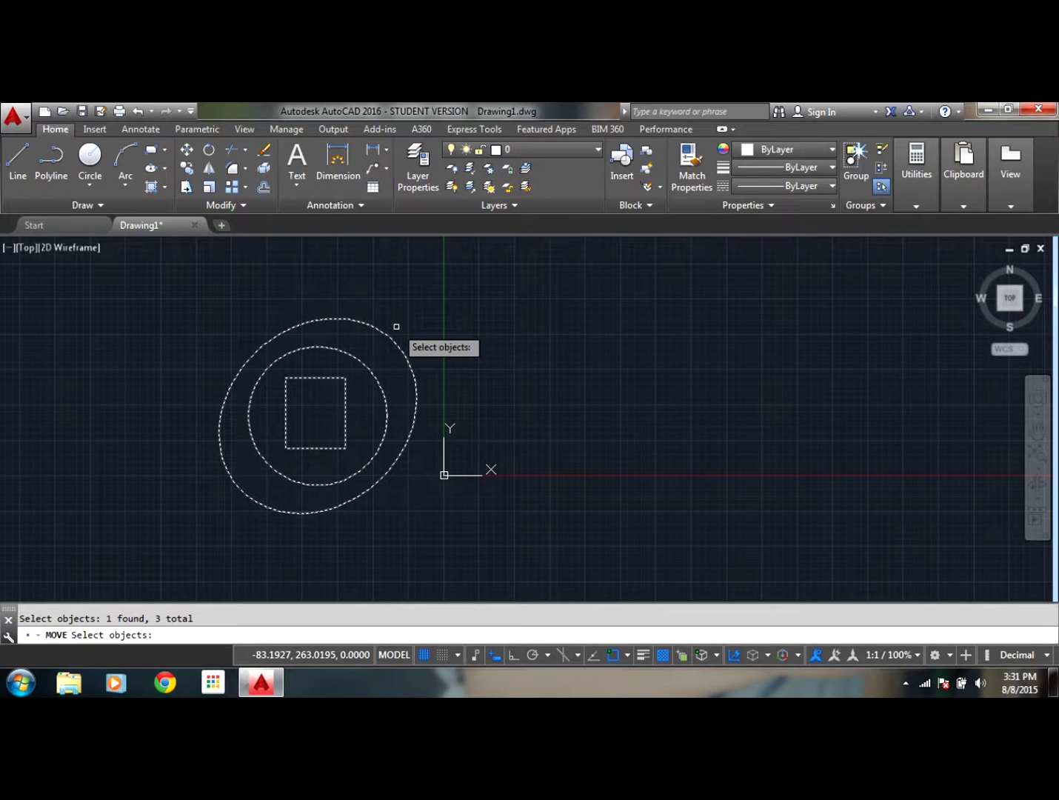
{"action": "key", "text": "Return"}
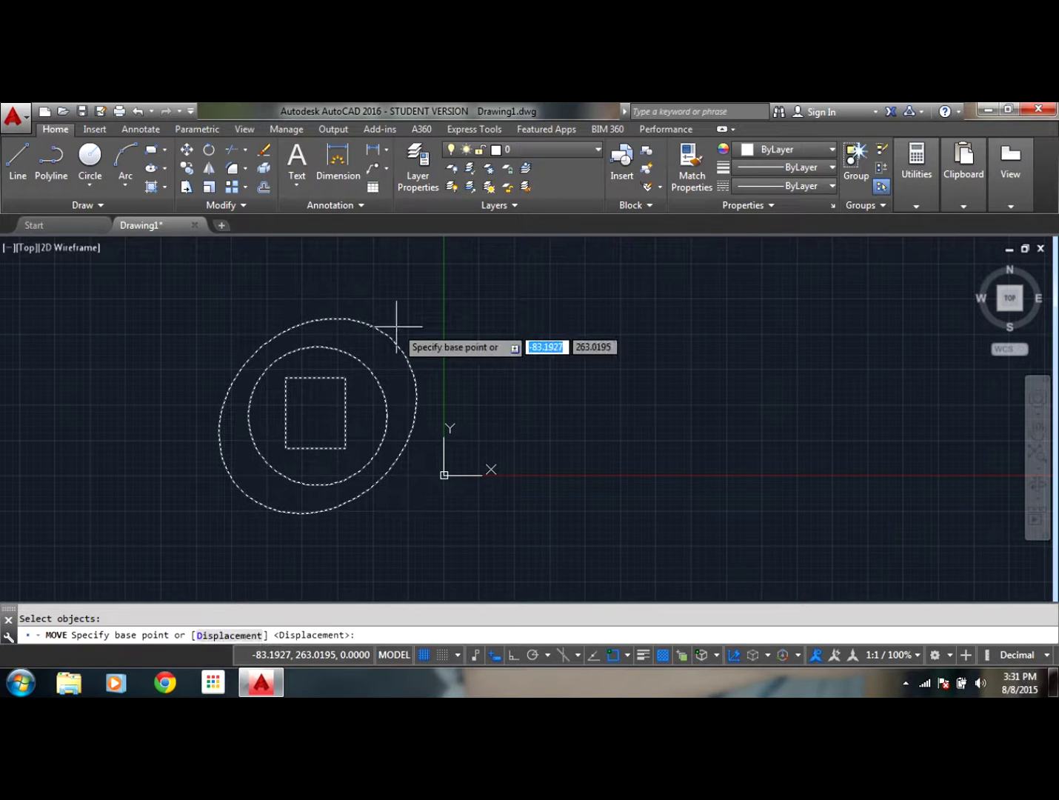
Move the figure from its centre point a distance of 490 at a 45° angle.
{"action": "left_click", "coordinate": [317, 415]}
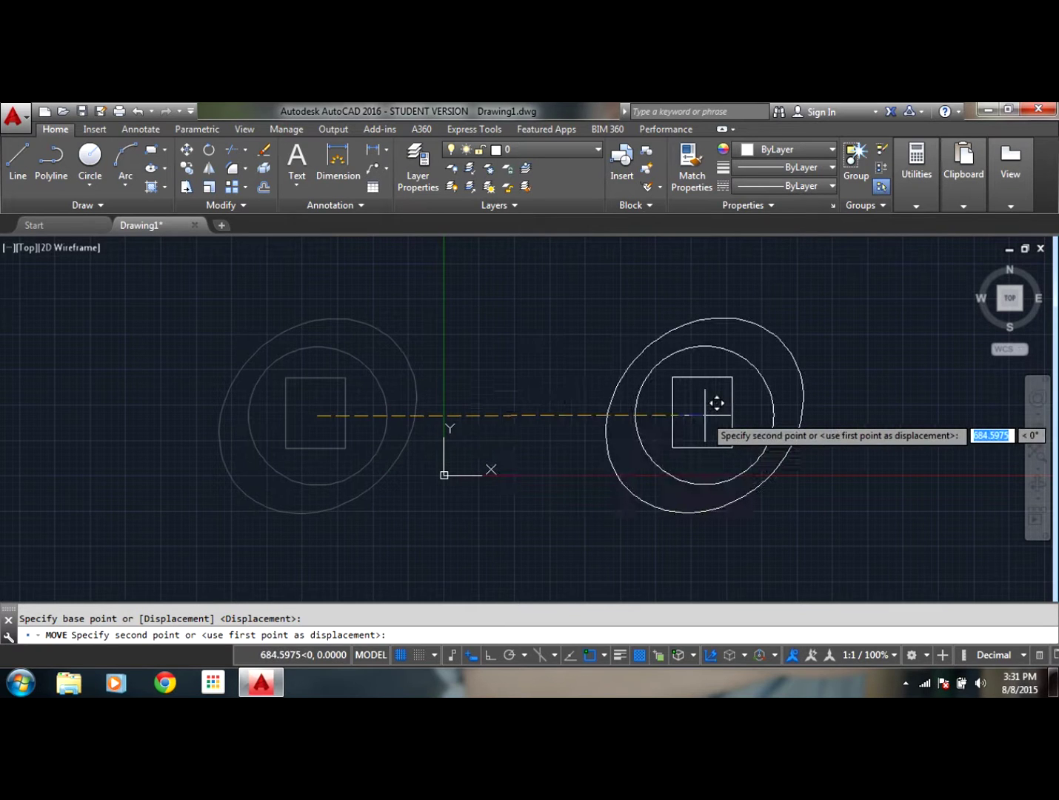
{"action": "scroll", "coordinate": [711, 407], "scroll_direction": "down", "scroll_amount": 2}
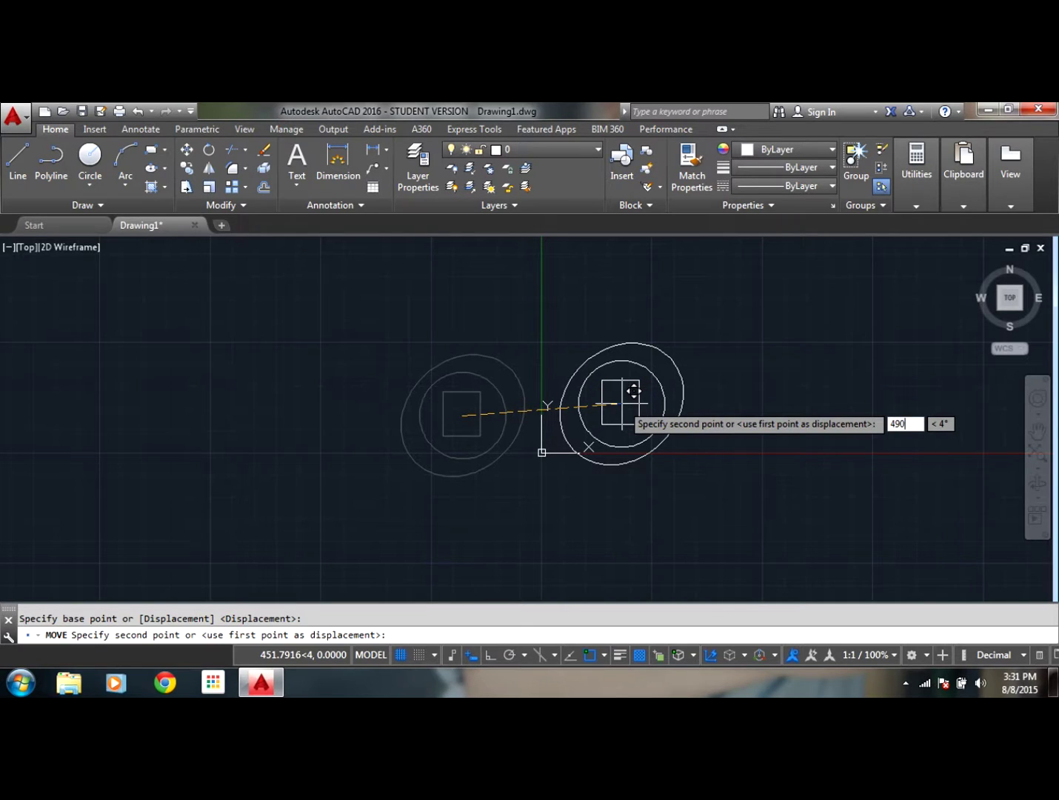
{"action": "key", "text": "Tab"}
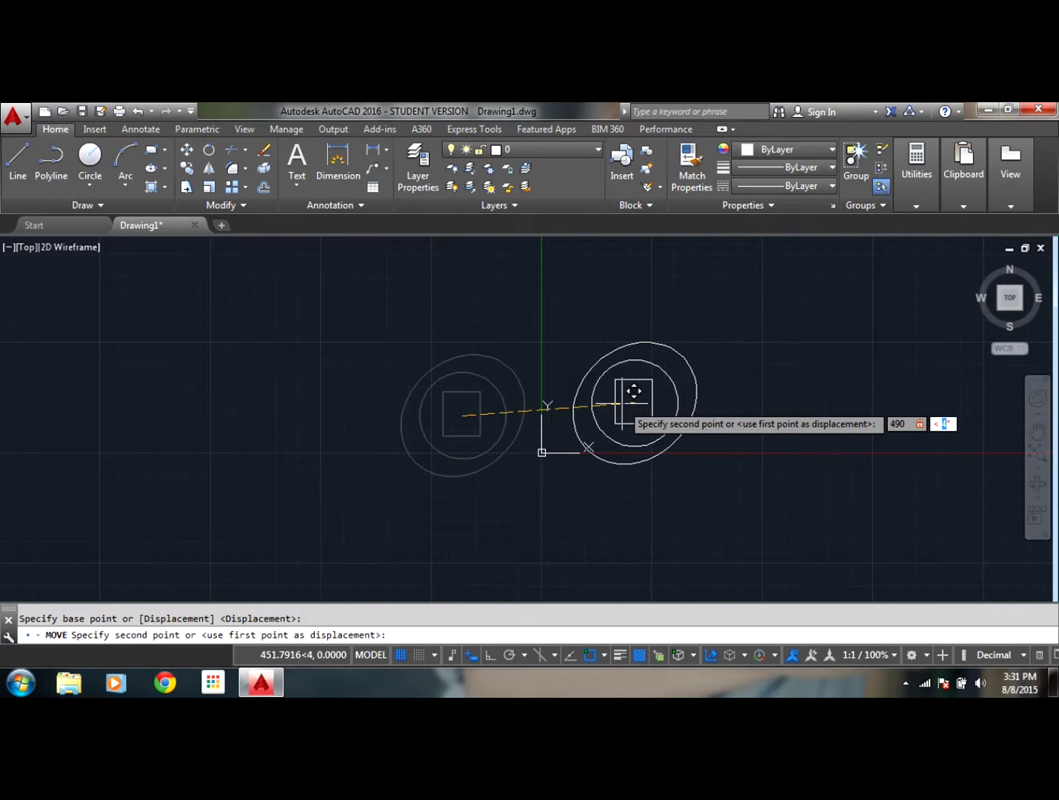
{"action": "type", "text": "45"}
{"action": "key", "text": "Return"}
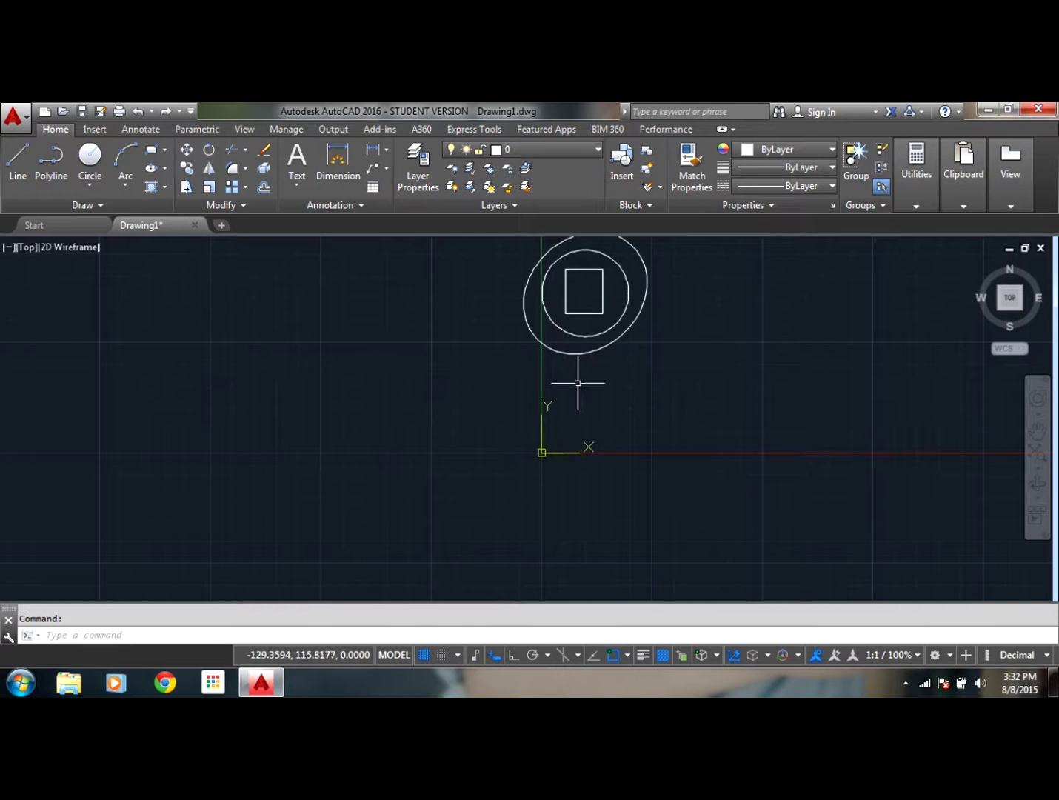
Start Copy and select the ellipse, circle and square as the objects to copy.
{"action": "scroll", "coordinate": [532, 363], "scroll_direction": "down", "scroll_amount": 2}
{"action": "mouse_move", "coordinate": [568, 288]}
{"action": "middle_mouse_down"}
{"action": "mouse_move", "coordinate": [520, 344]}
{"action": "mouse_move", "coordinate": [458, 383]}
{"action": "middle_mouse_up"}
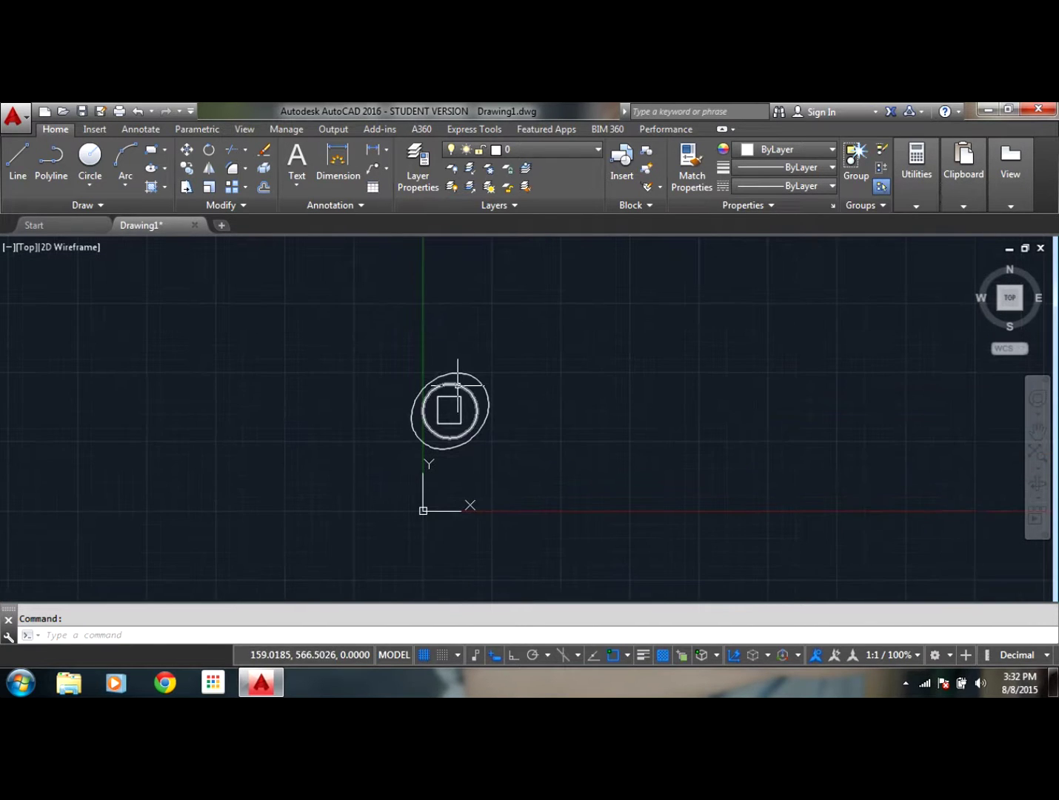
{"action": "left_click", "coordinate": [186, 174]}
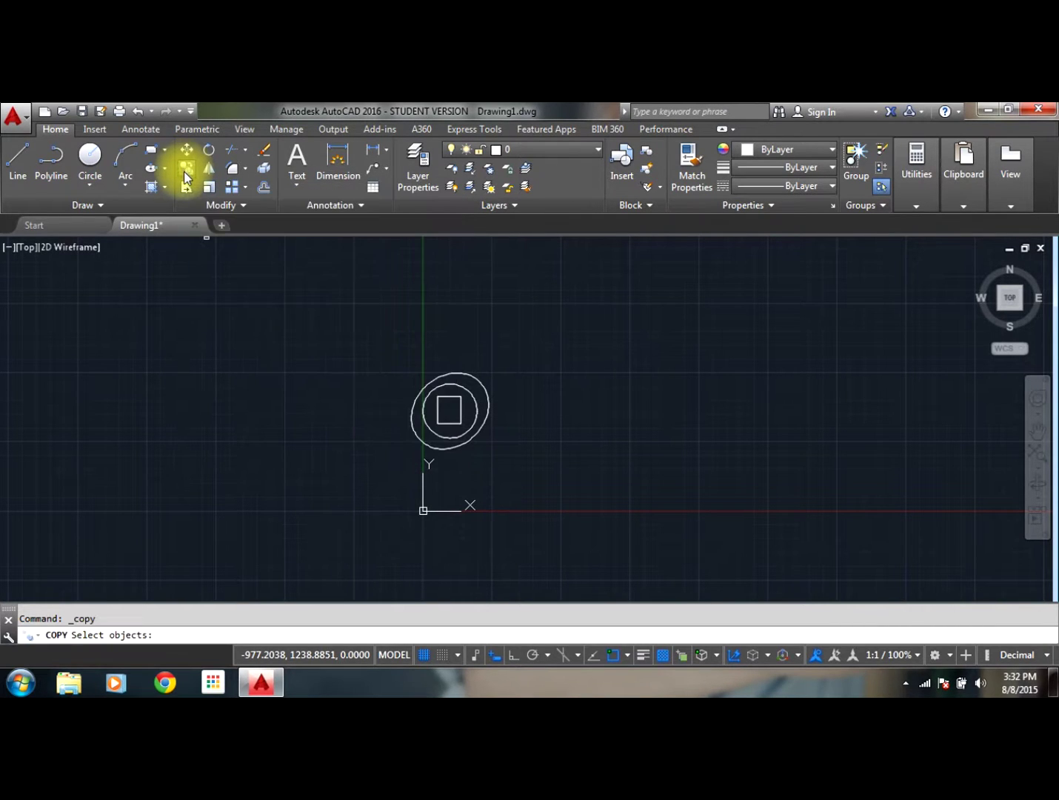
{"action": "left_click", "coordinate": [467, 376]}
{"action": "left_click", "coordinate": [462, 385]}
{"action": "left_click", "coordinate": [463, 391]}
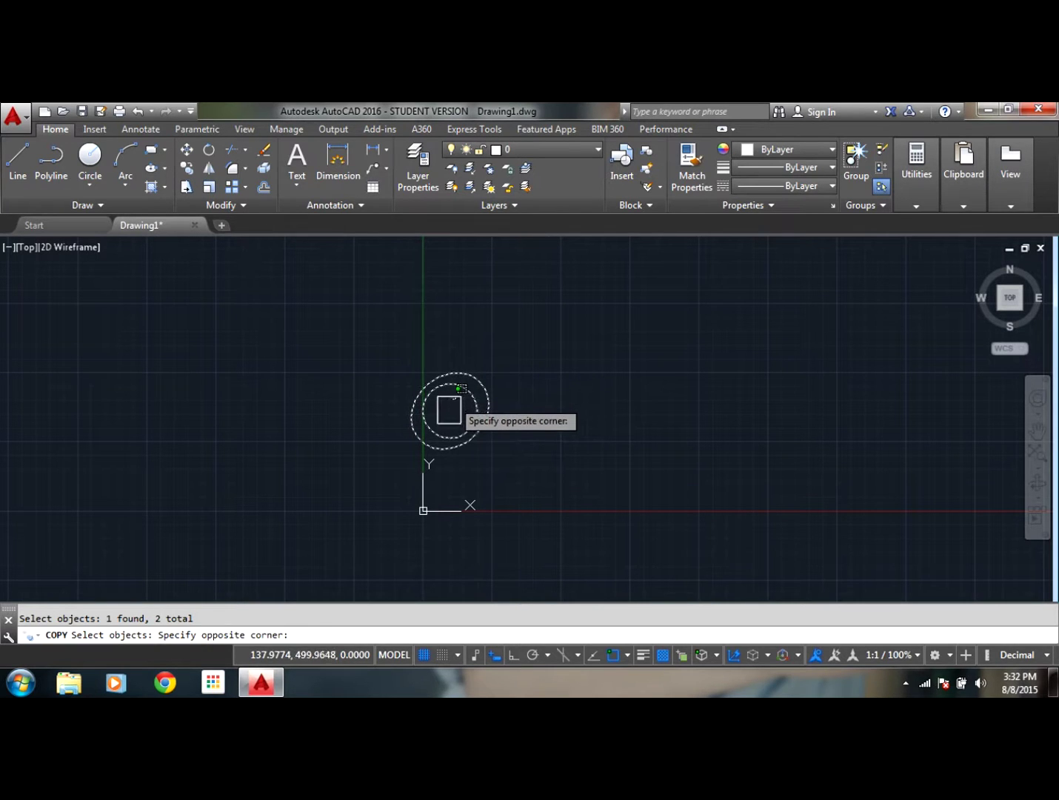
{"action": "left_click", "coordinate": [449, 411]}
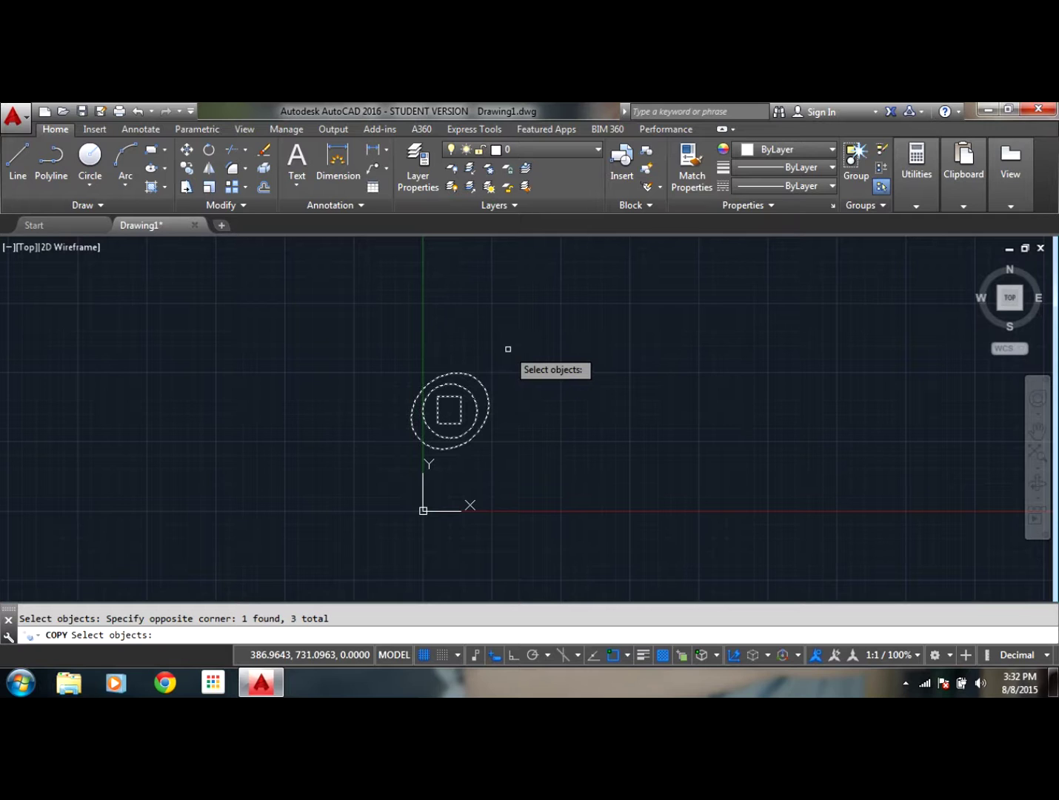
{"action": "key", "text": "Return"}
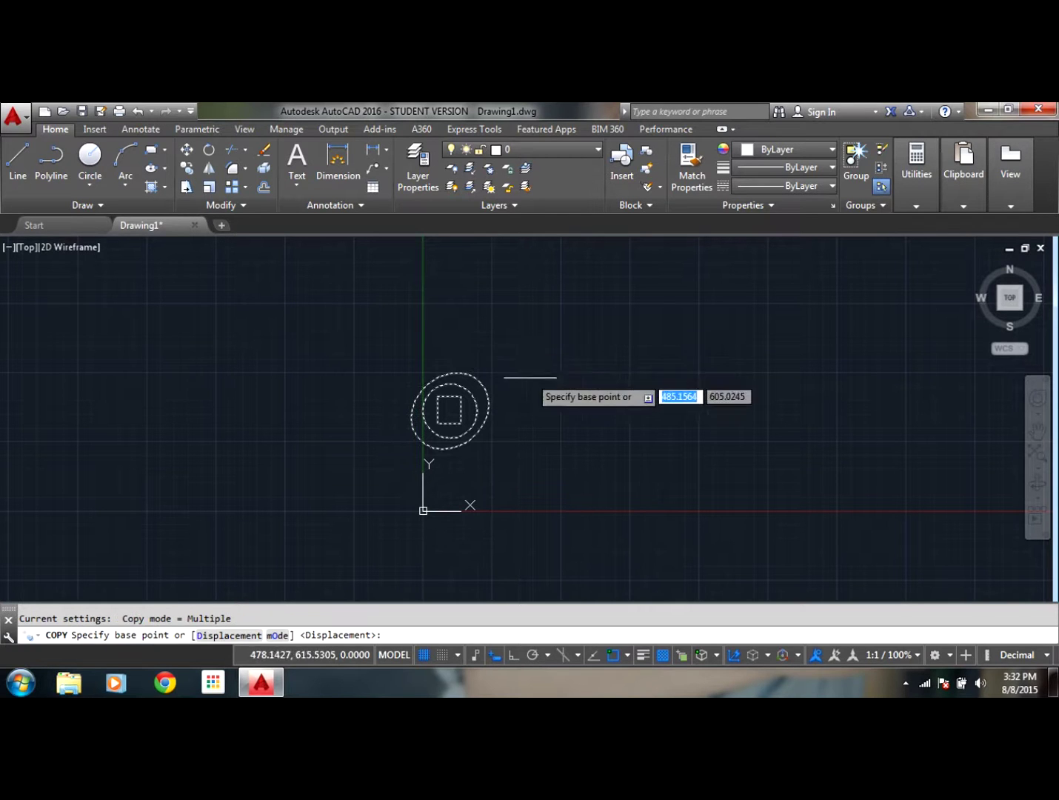
From the figure's centre, place three copies to the right, left and just right.
{"action": "left_click", "coordinate": [450, 411]}
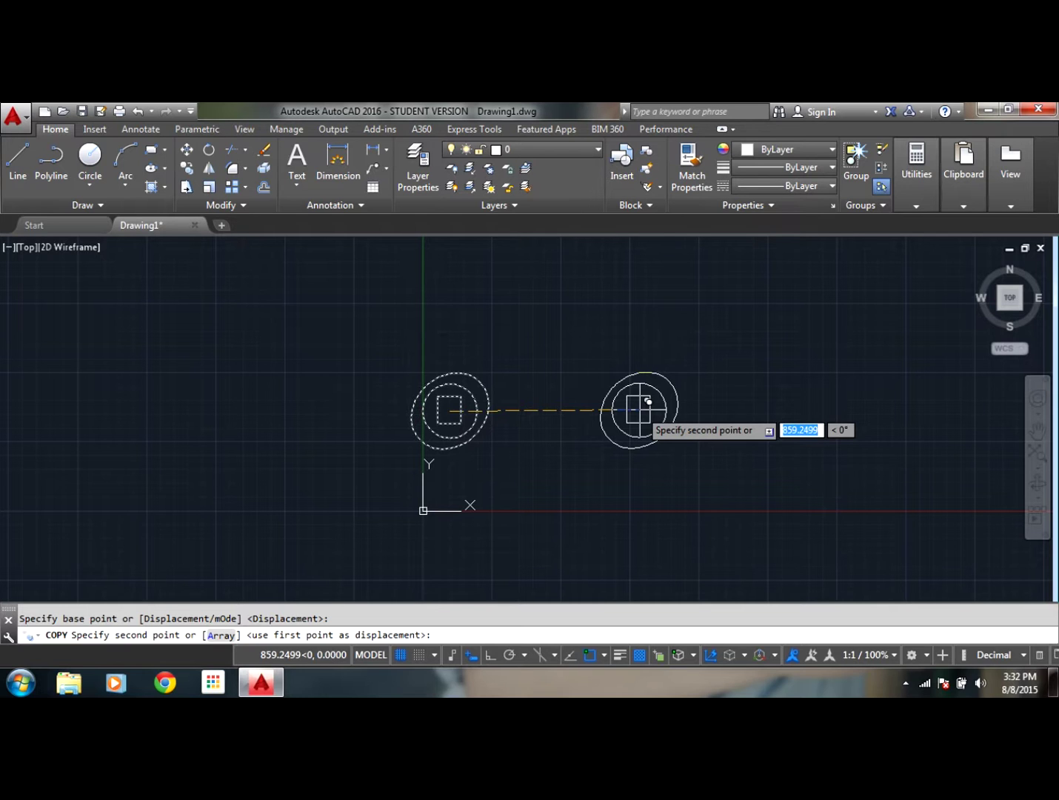
{"action": "left_click", "coordinate": [639, 409]}
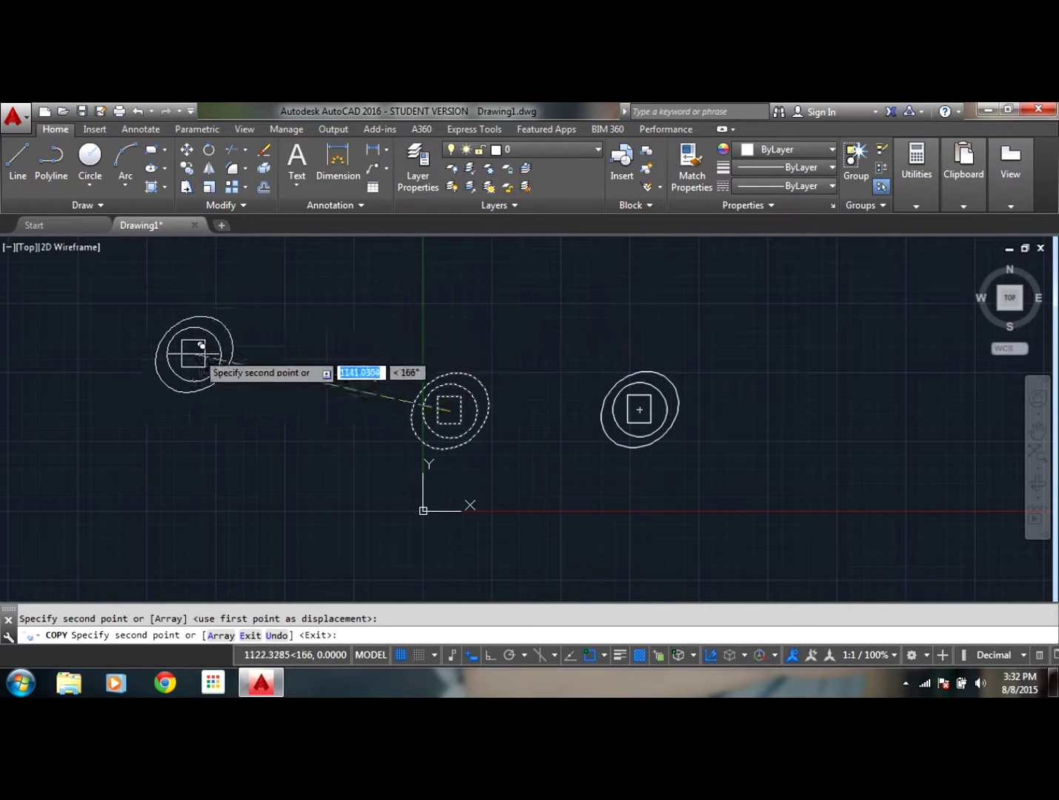
{"action": "left_click", "coordinate": [245, 401]}
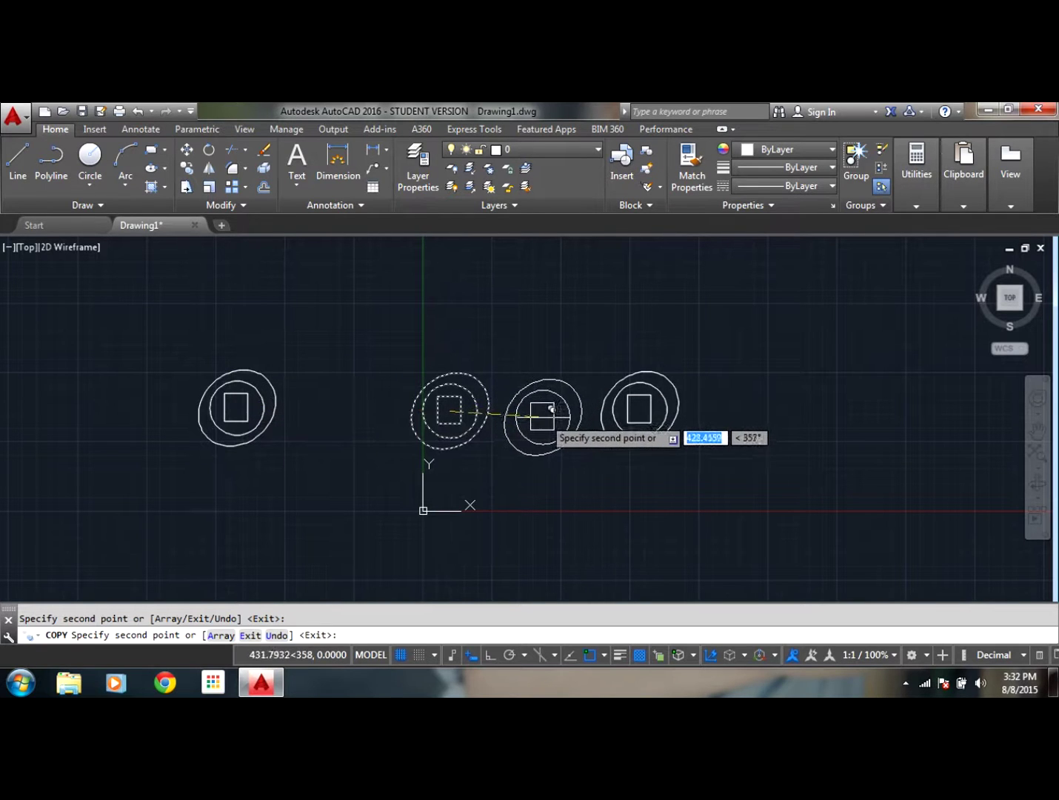
{"action": "left_click", "coordinate": [557, 401]}
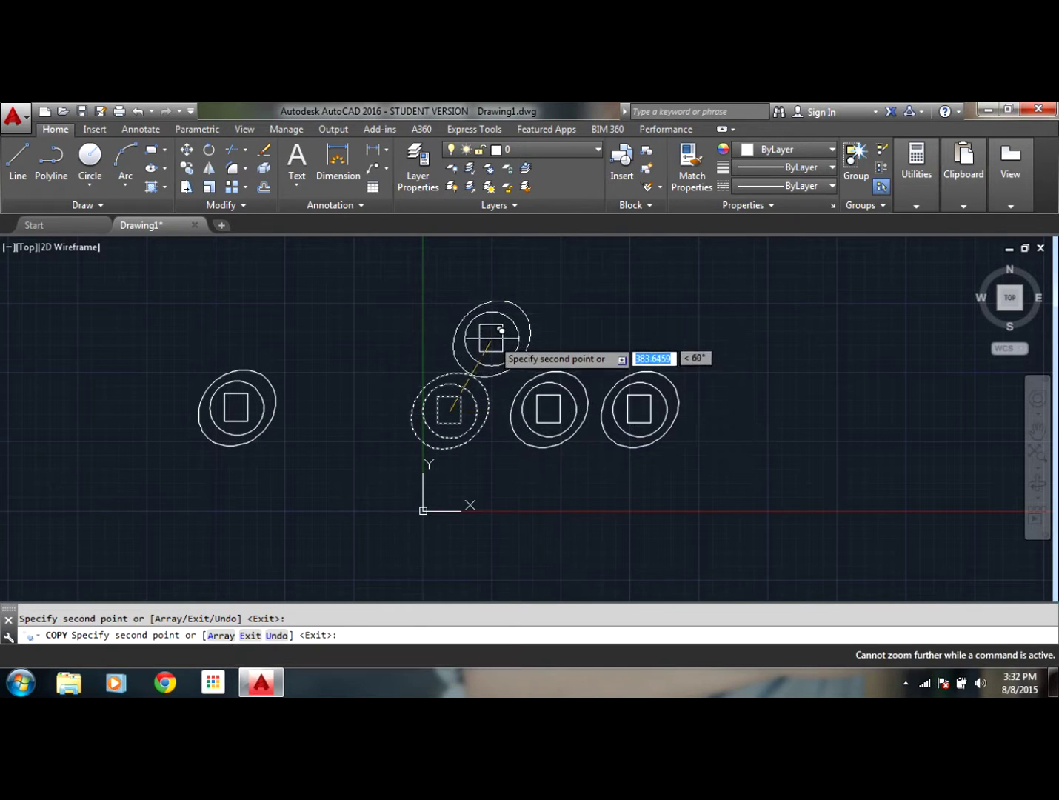
Place a copy of the figure 1000 units away at 45°.
{"action": "mouse_move", "coordinate": [501, 329]}
{"action": "middle_mouse_down"}
{"action": "mouse_move", "coordinate": [465, 399]}
{"action": "mouse_move", "coordinate": [426, 403]}
{"action": "middle_mouse_up"}
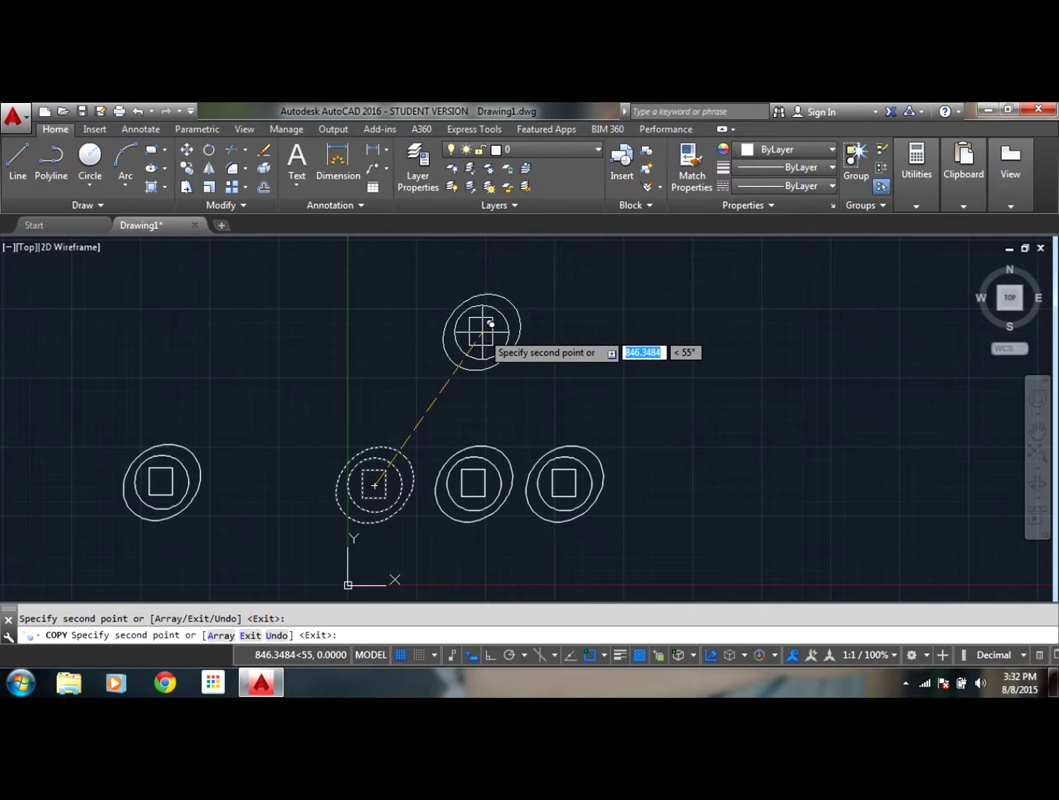
{"action": "type", "text": "1000"}
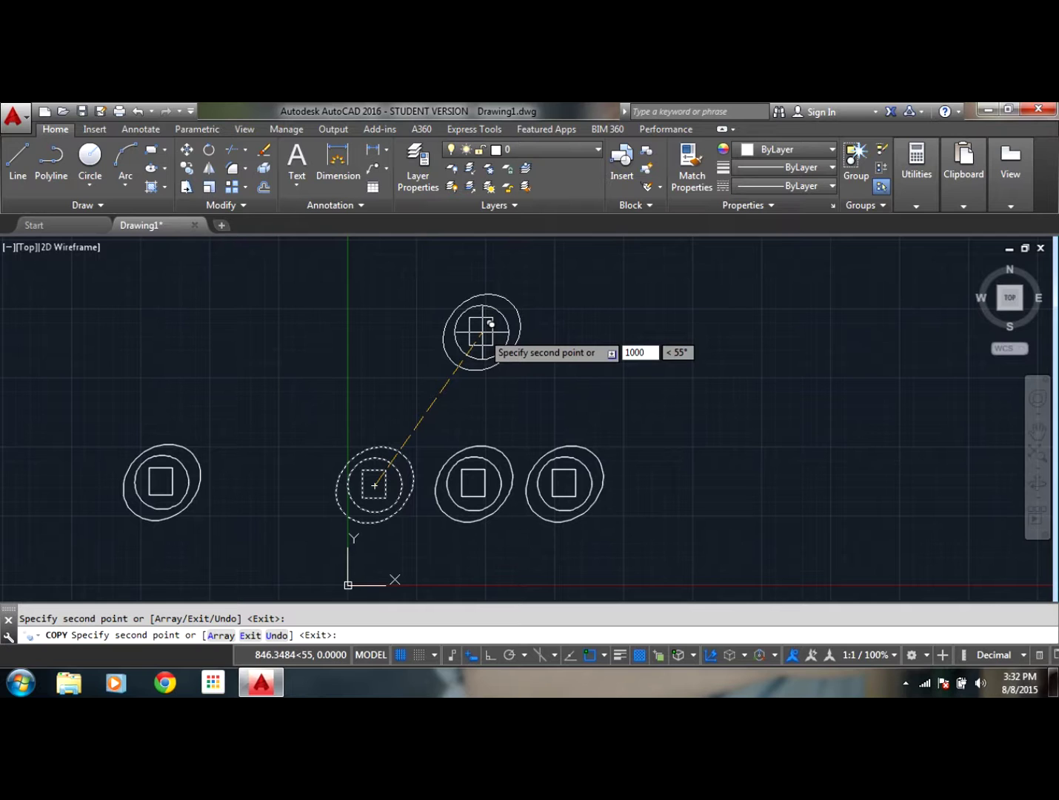
{"action": "key", "text": "Tab"}
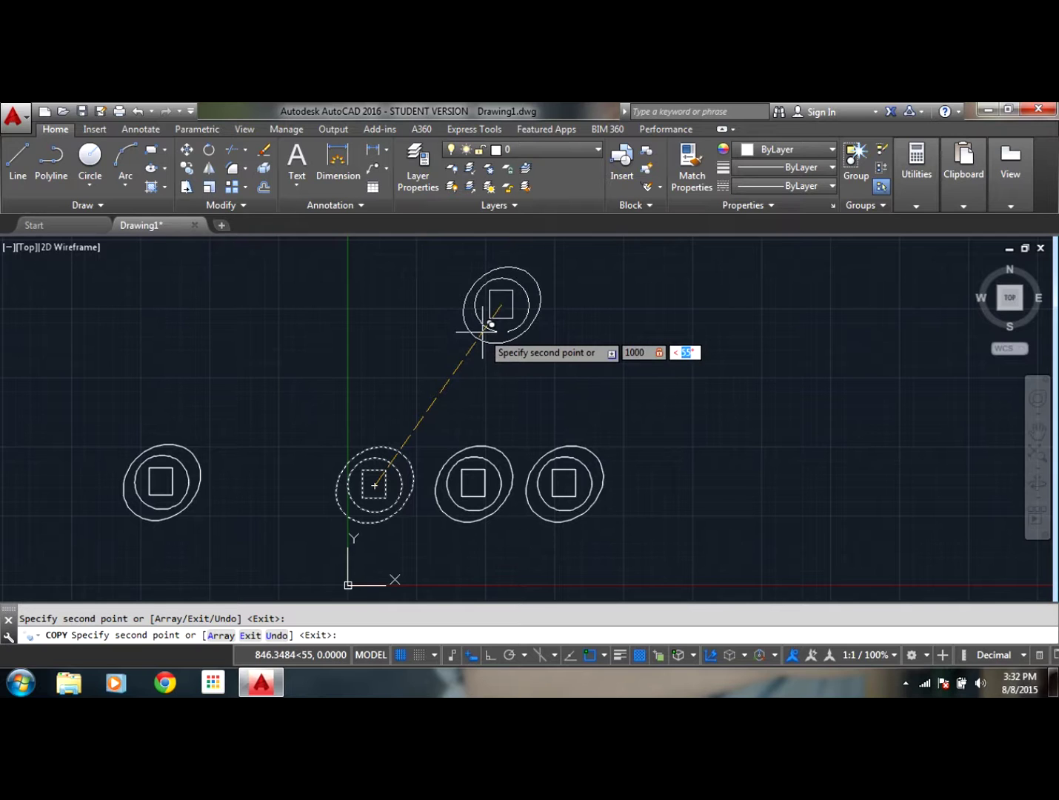
{"action": "type", "text": "45"}
{"action": "key", "text": "Return"}
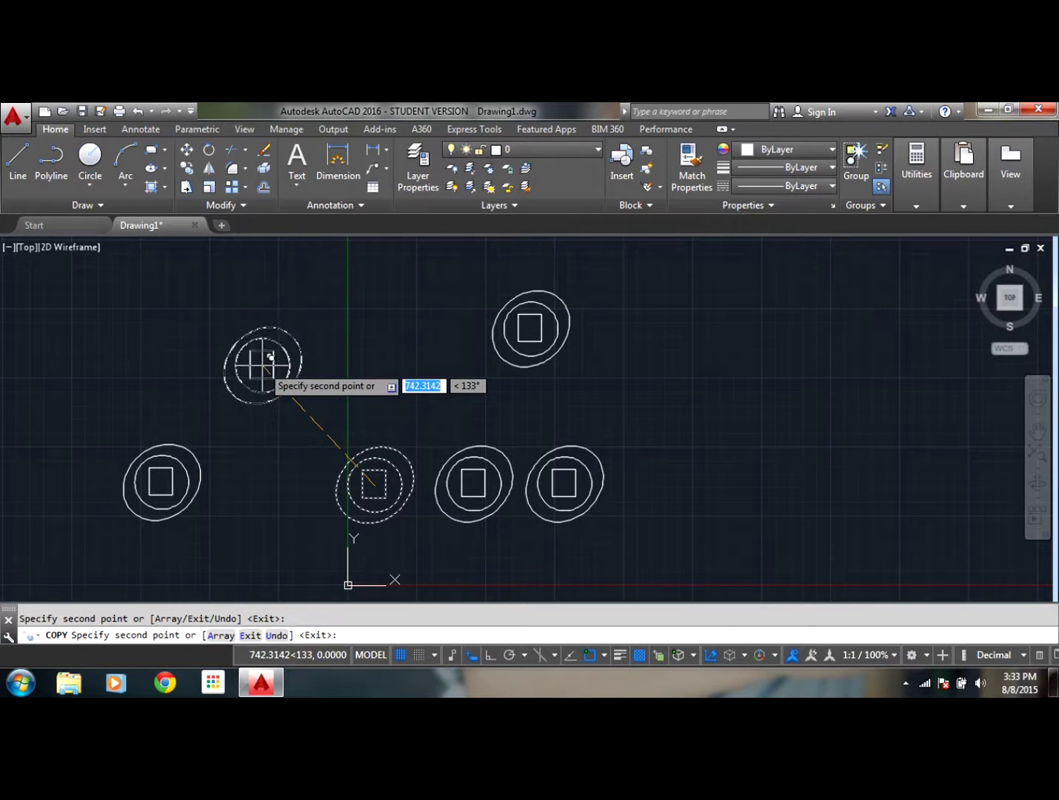
Scatter seven more copies of the figure around the drawing, then end Copy.
{"action": "left_click", "coordinate": [262, 363]}
{"action": "left_click", "coordinate": [829, 339]}
{"action": "left_click", "coordinate": [798, 459]}
{"action": "left_click", "coordinate": [731, 352]}
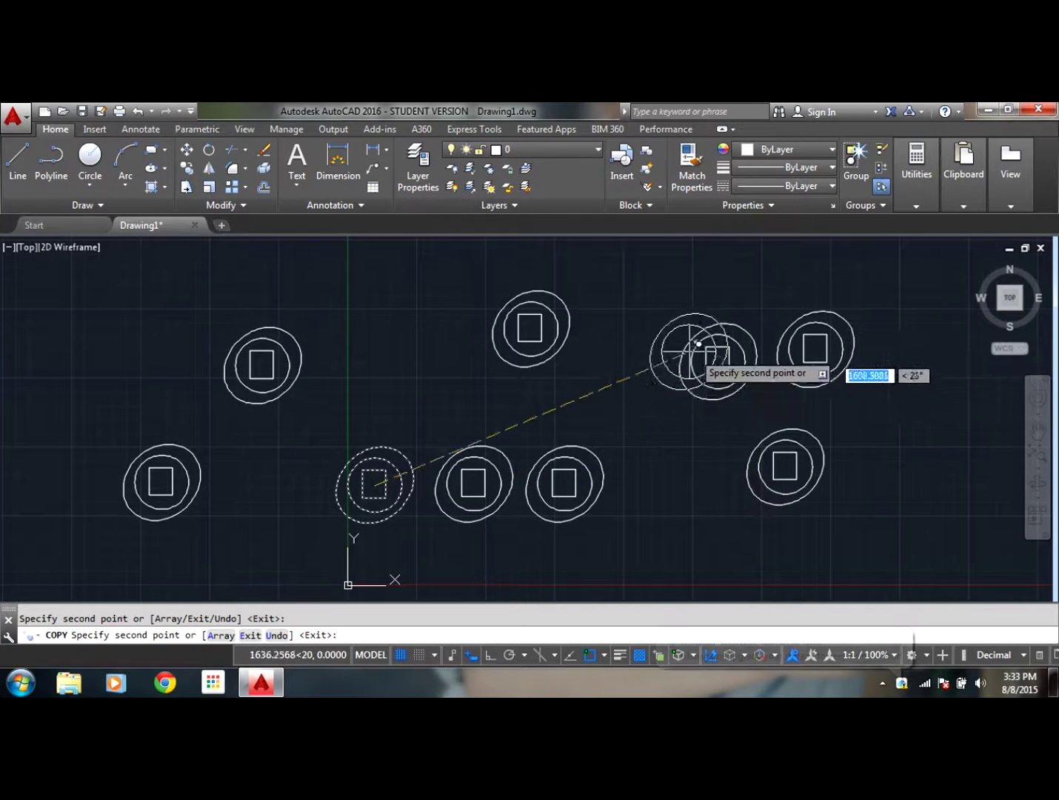
{"action": "left_click", "coordinate": [381, 379]}
{"action": "left_click", "coordinate": [402, 287]}
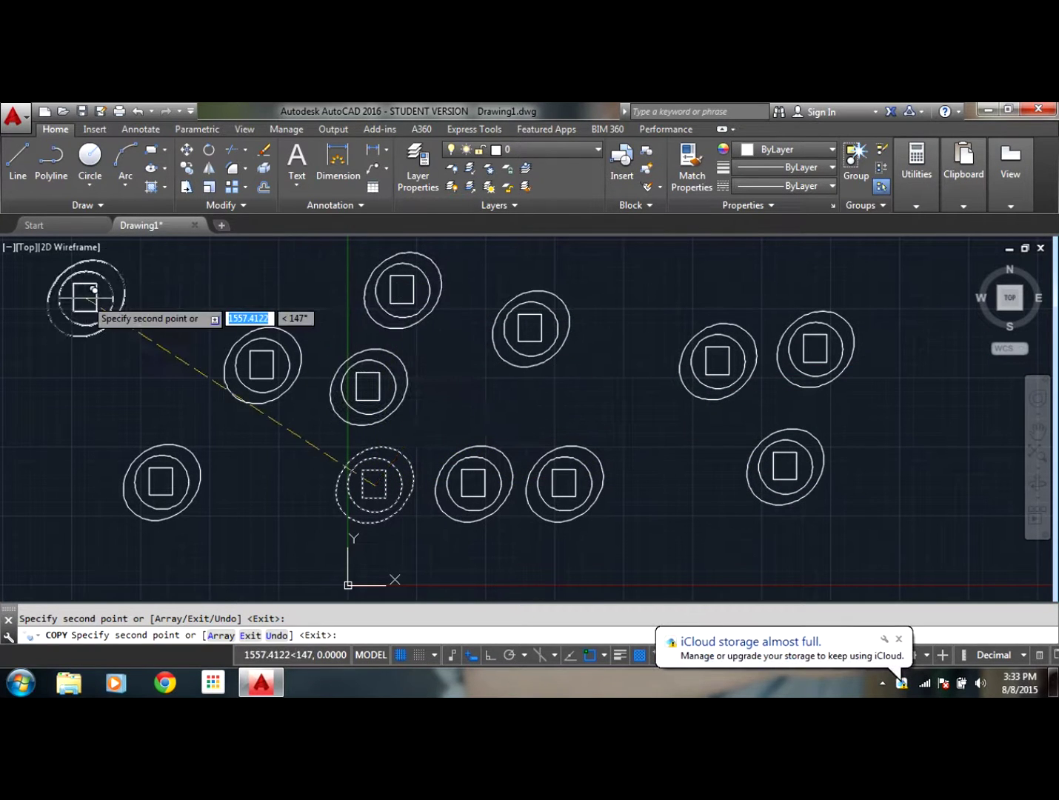
{"action": "left_click", "coordinate": [85, 295]}
{"action": "key", "text": "Escape"}
Crossing-select the extra copies in two passes and delete them, leaving one figure.
{"action": "scroll", "coordinate": [238, 464], "scroll_direction": "down", "scroll_amount": 5}
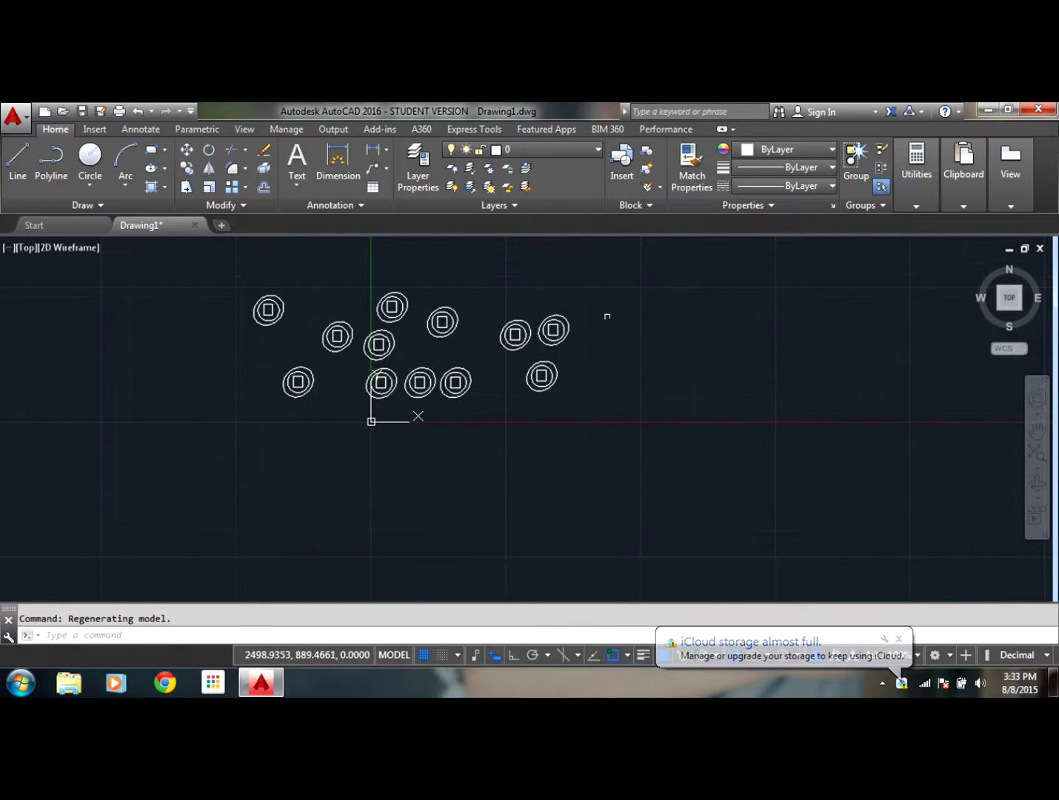
{"action": "mouse_move", "coordinate": [615, 285]}
{"action": "left_mouse_down"}
{"action": "mouse_move", "coordinate": [518, 335]}
{"action": "mouse_move", "coordinate": [265, 401]}
{"action": "mouse_move", "coordinate": [214, 328]}
{"action": "mouse_move", "coordinate": [202, 282]}
{"action": "left_mouse_up"}
{"action": "key", "text": "Delete"}
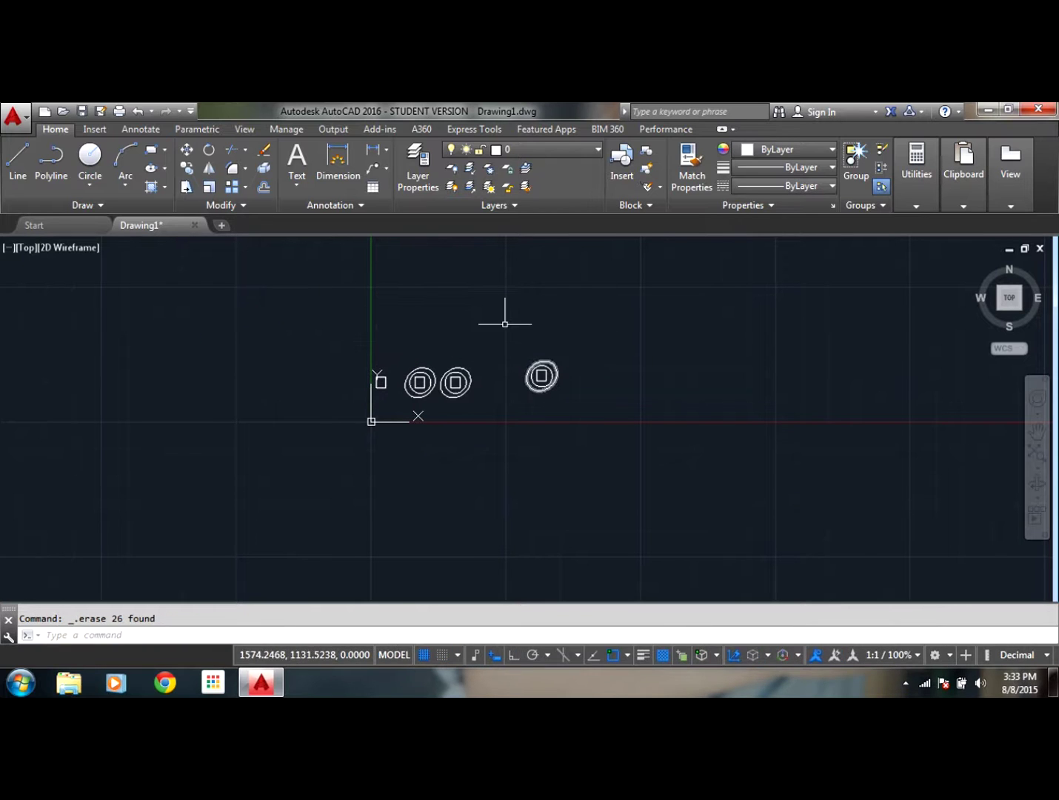
{"action": "mouse_move", "coordinate": [505, 318]}
{"action": "left_mouse_down"}
{"action": "mouse_move", "coordinate": [484, 390]}
{"action": "mouse_move", "coordinate": [401, 435]}
{"action": "mouse_move", "coordinate": [254, 392]}
{"action": "mouse_move", "coordinate": [235, 316]}
{"action": "left_mouse_up"}
{"action": "key", "text": "Delete"}
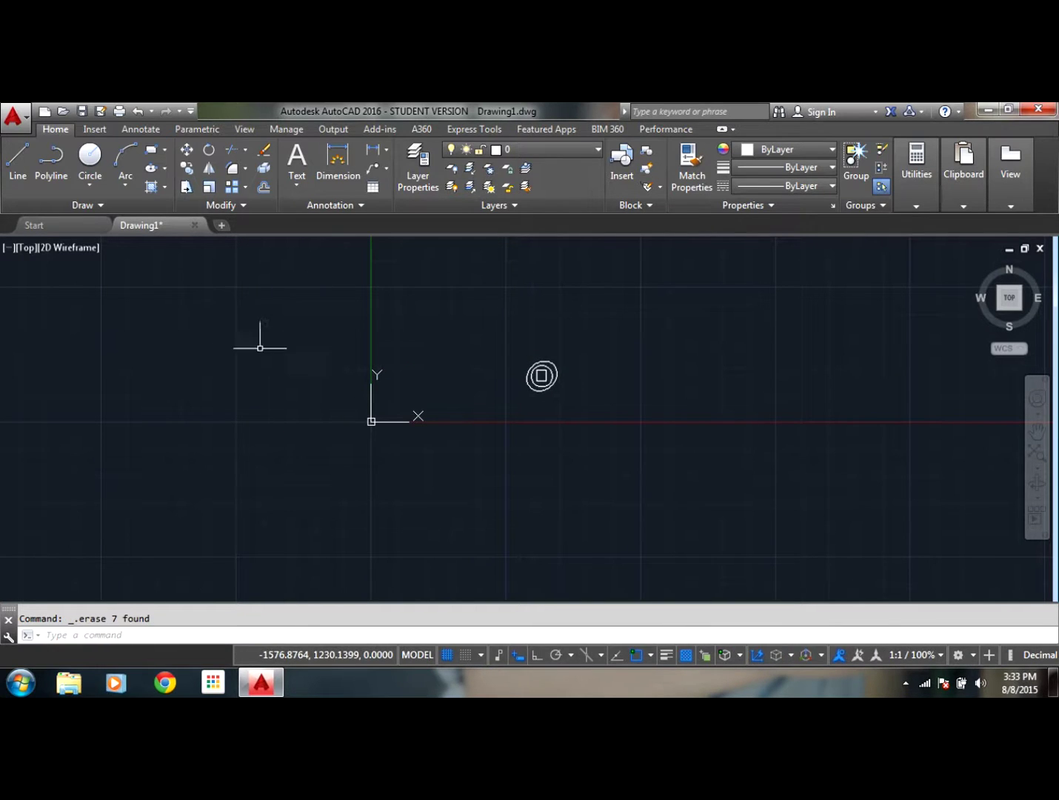
{"action": "scroll", "coordinate": [539, 375], "scroll_direction": "up", "scroll_amount": 6}
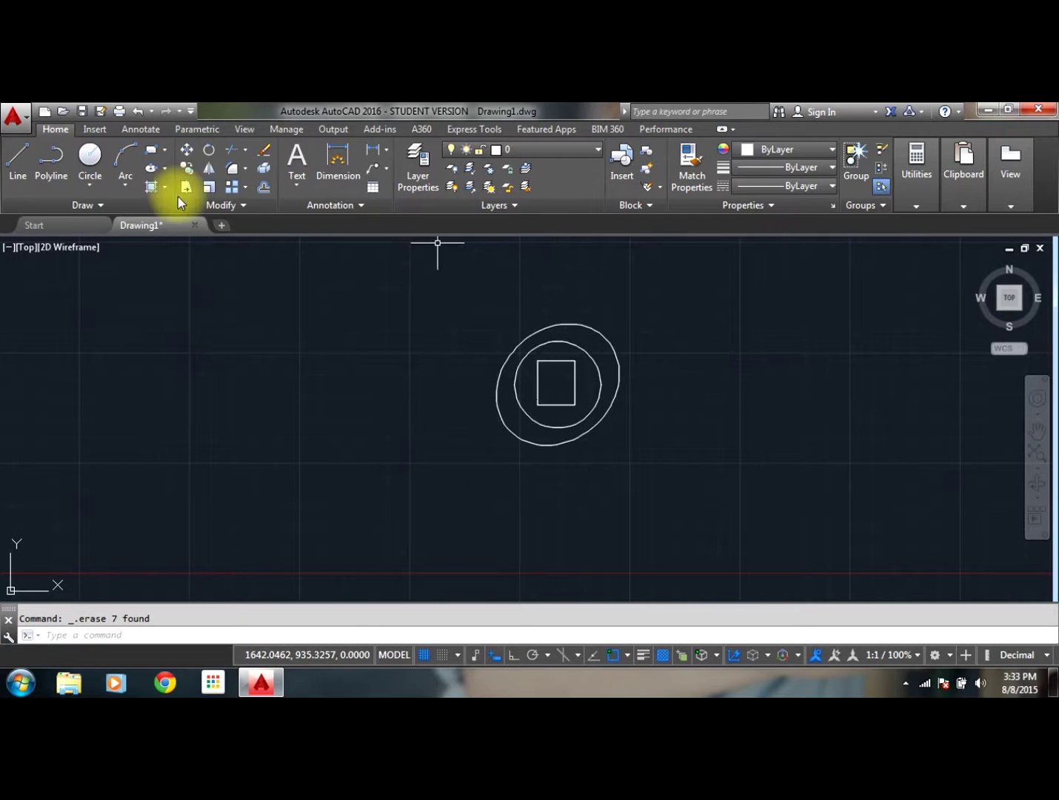
{"action": "left_click", "coordinate": [208, 153]}
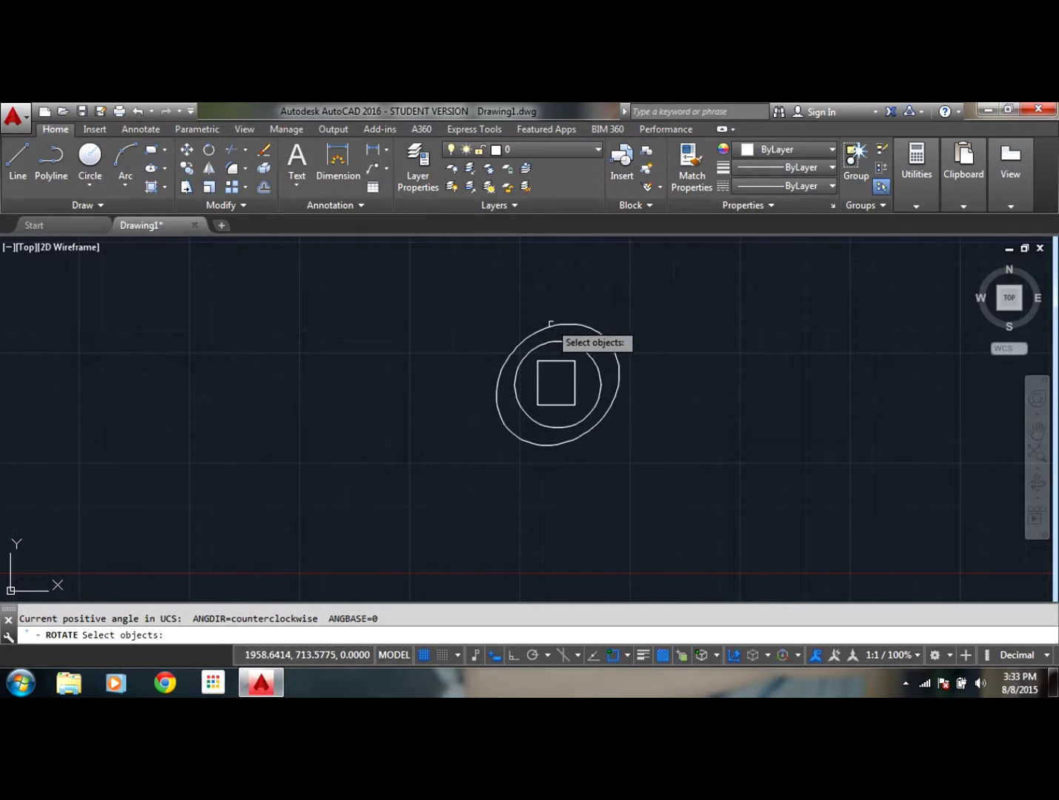
{"action": "mouse_move", "coordinate": [675, 266]}
{"action": "left_mouse_down"}
{"action": "mouse_move", "coordinate": [388, 329]}
{"action": "mouse_move", "coordinate": [331, 419]}
{"action": "mouse_move", "coordinate": [425, 519]}
{"action": "mouse_move", "coordinate": [704, 491]}
{"action": "mouse_move", "coordinate": [753, 350]}
{"action": "mouse_move", "coordinate": [680, 265]}
{"action": "left_mouse_up"}
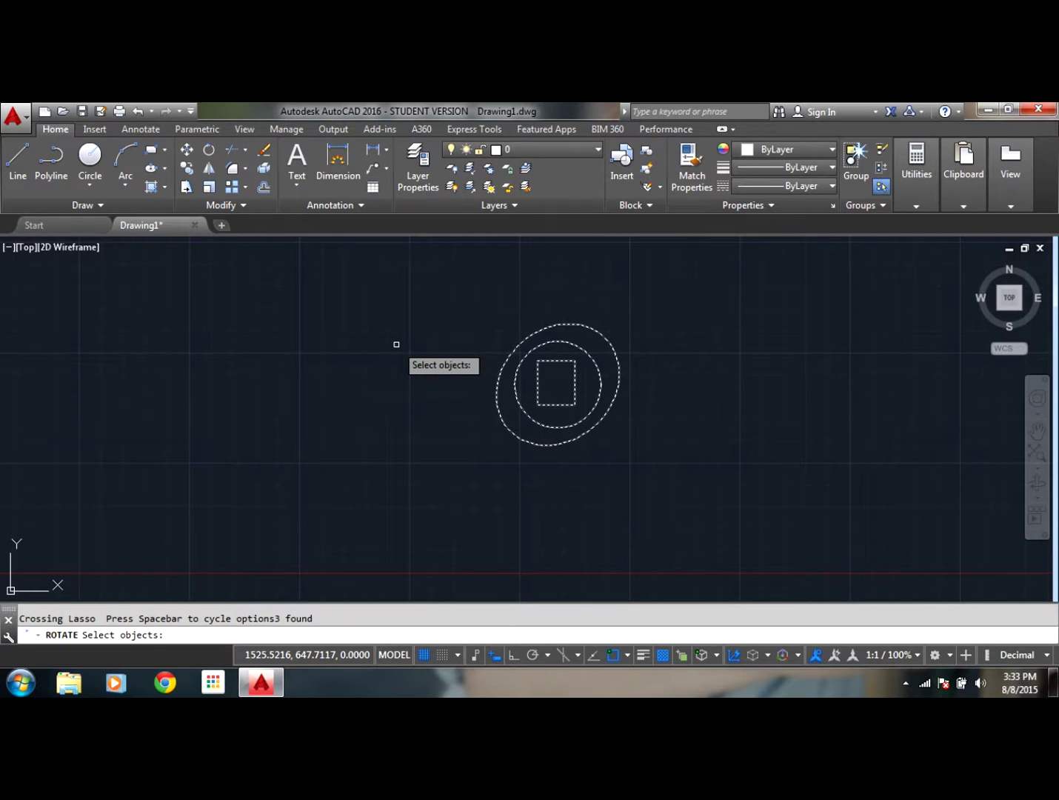
{"action": "key", "text": "Return"}
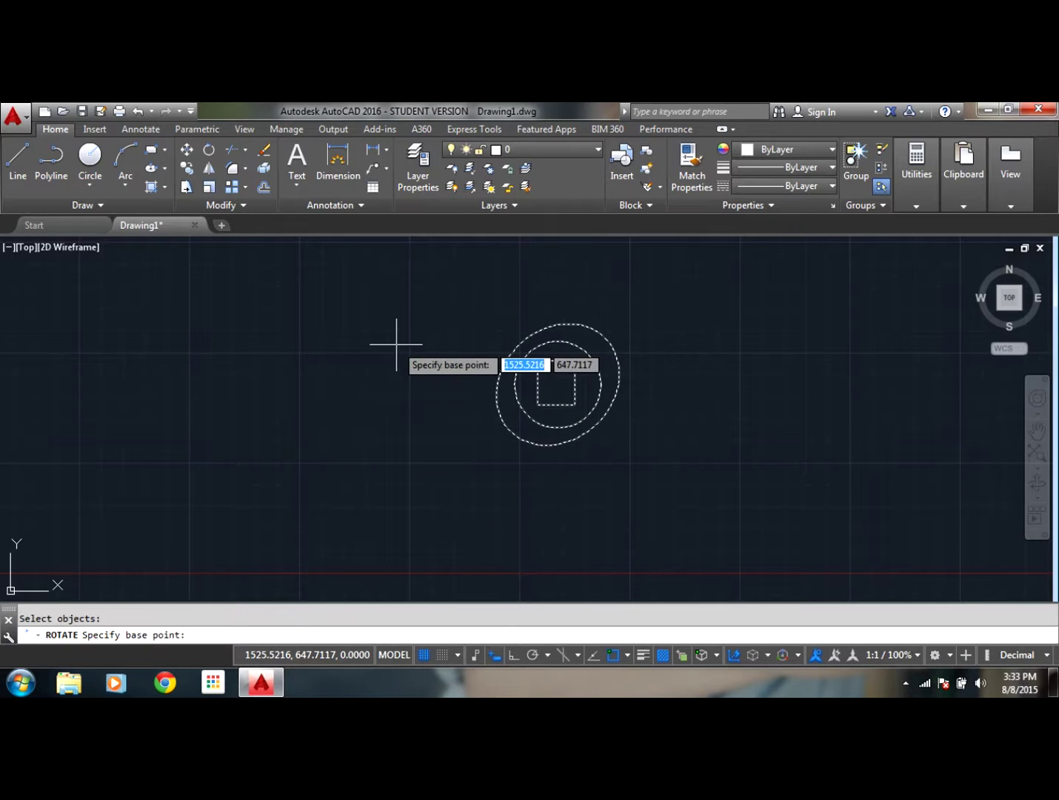
{"action": "left_click", "coordinate": [557, 385]}
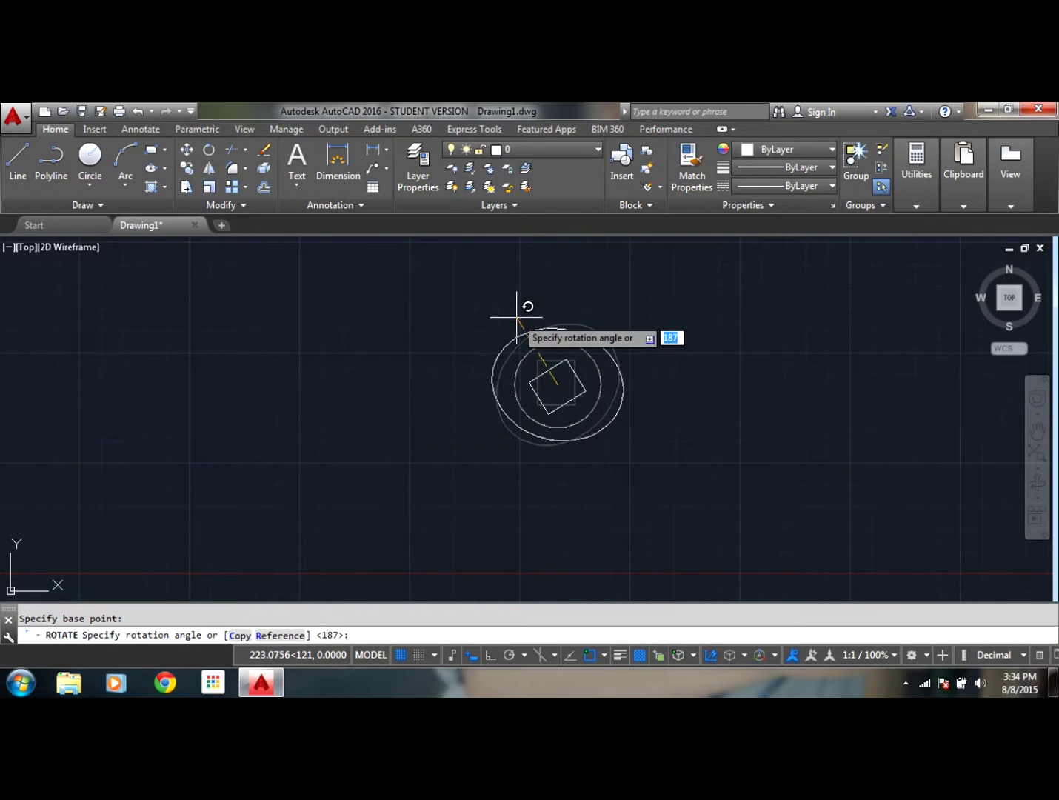
Restart Rotate and select the whole ellipse-circle-square figure.
{"action": "key", "text": "Escape"}
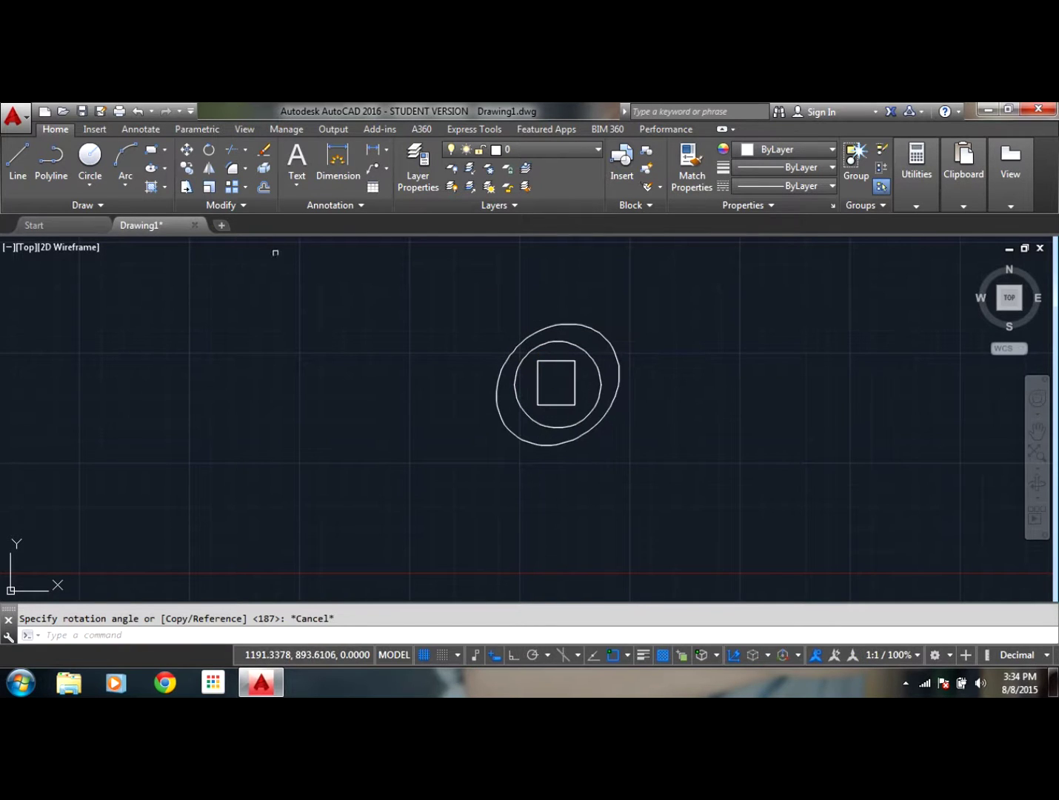
{"action": "left_click", "coordinate": [219, 151]}
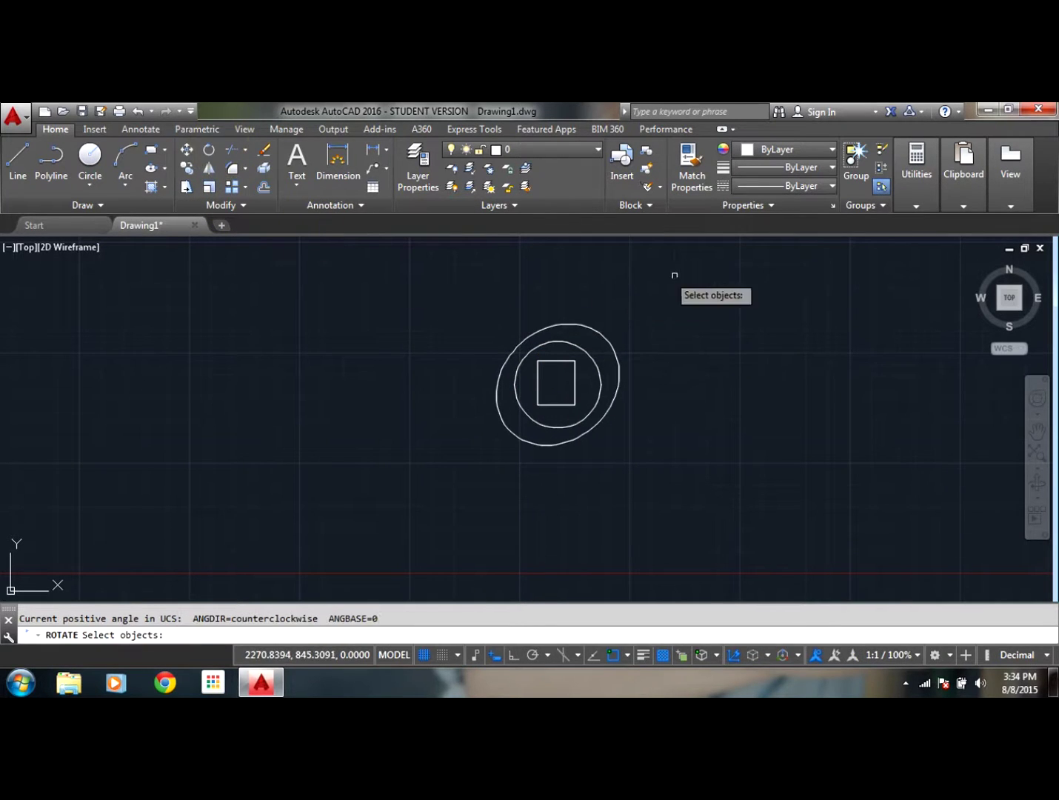
{"action": "mouse_move", "coordinate": [681, 276]}
{"action": "left_mouse_down"}
{"action": "mouse_move", "coordinate": [331, 465]}
{"action": "mouse_move", "coordinate": [698, 539]}
{"action": "mouse_move", "coordinate": [740, 280]}
{"action": "left_mouse_up"}
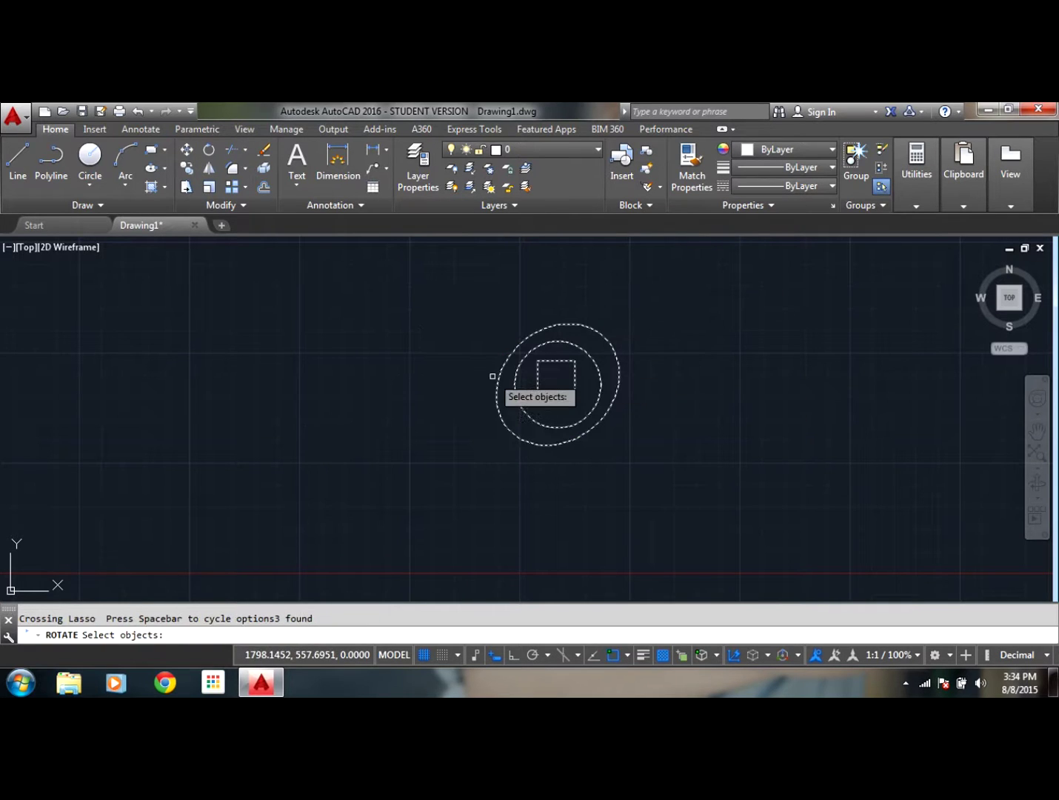
{"action": "key", "text": "Return"}
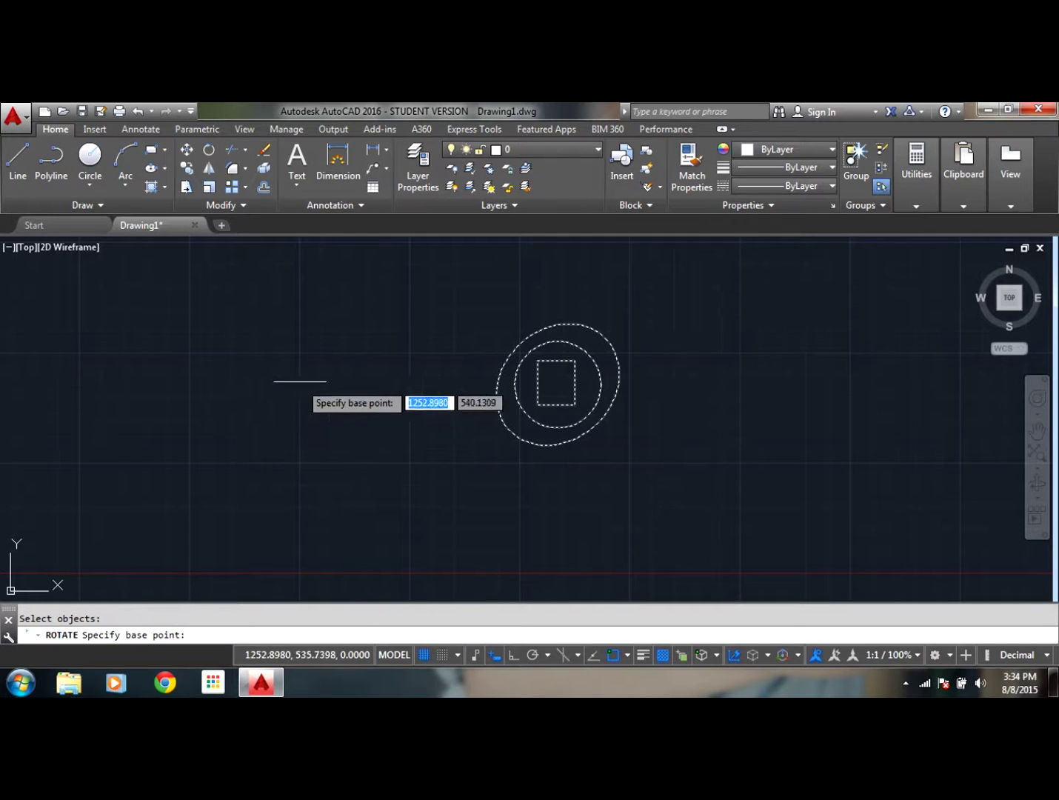
Rotate the figure 45° about a base point to its left.
{"action": "left_click", "coordinate": [293, 410]}
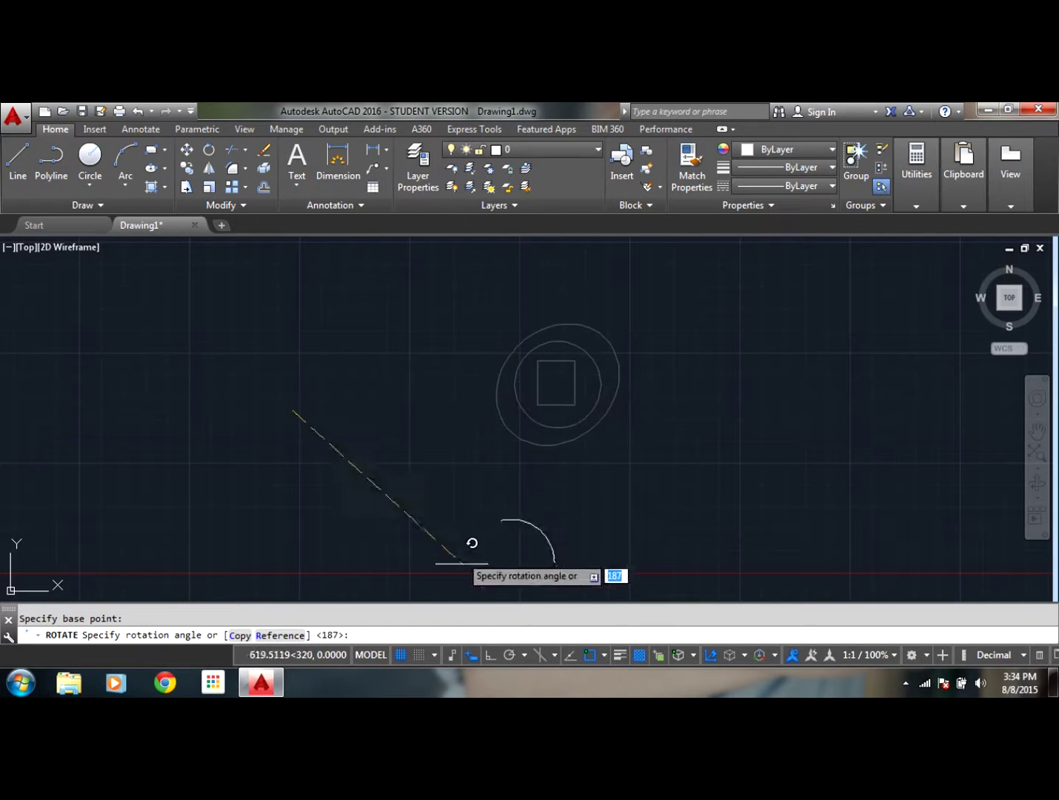
{"action": "left_click", "coordinate": [488, 656]}
{"action": "left_click", "coordinate": [489, 657]}
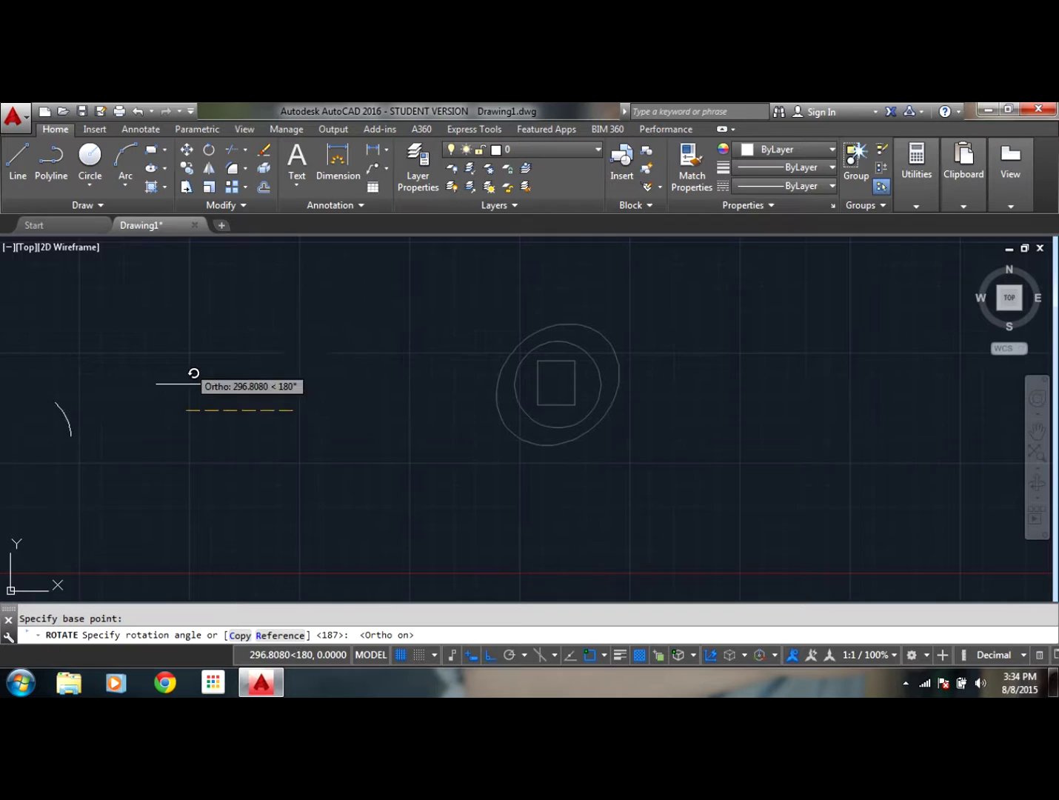
{"action": "left_click", "coordinate": [491, 654]}
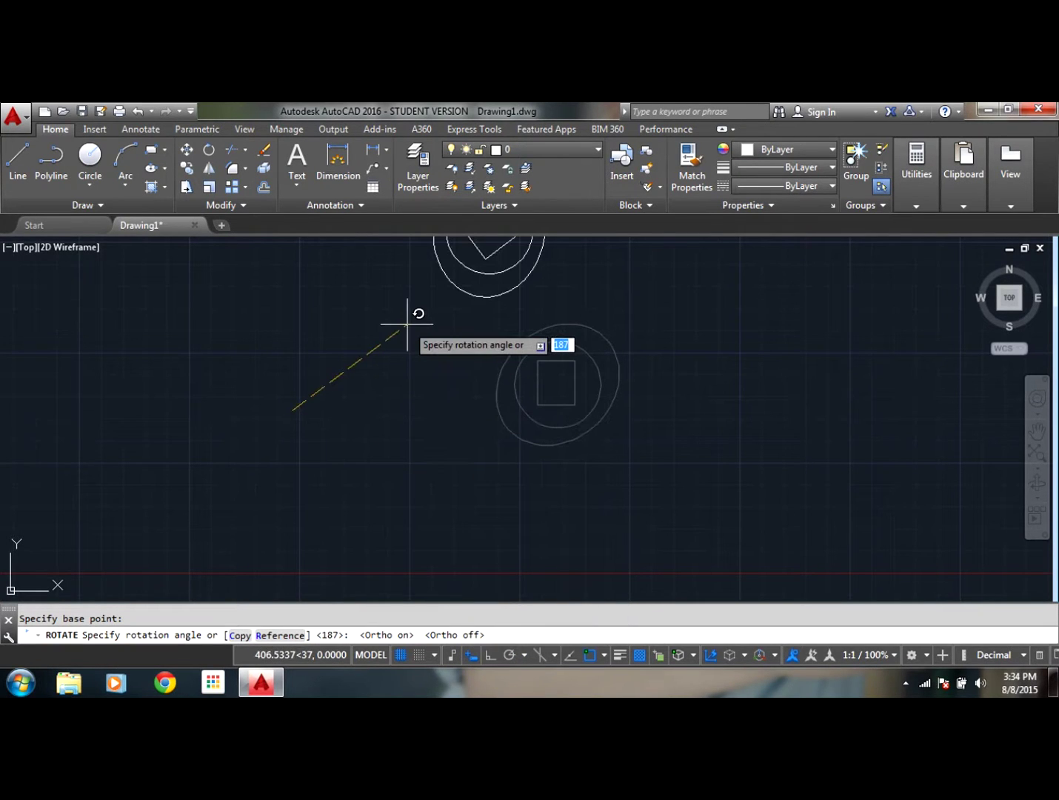
{"action": "type", "text": "45"}
{"action": "key", "text": "Return"}
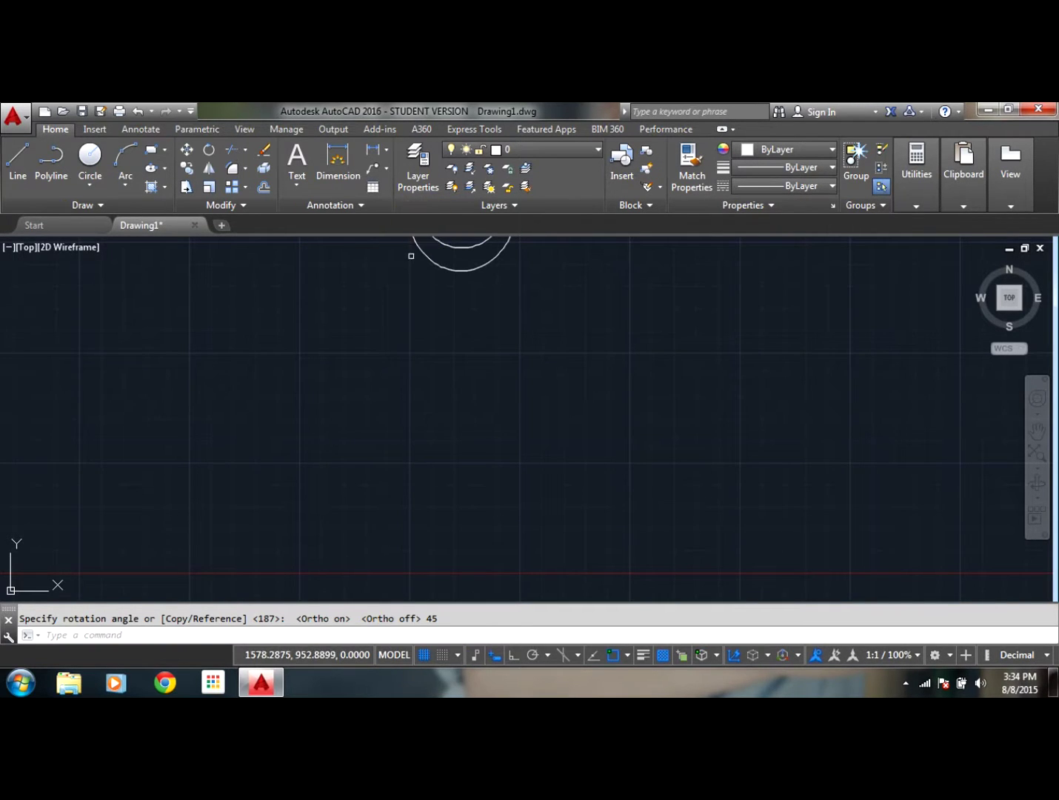
{"action": "scroll", "coordinate": [414, 293], "scroll_direction": "down", "scroll_amount": 3}
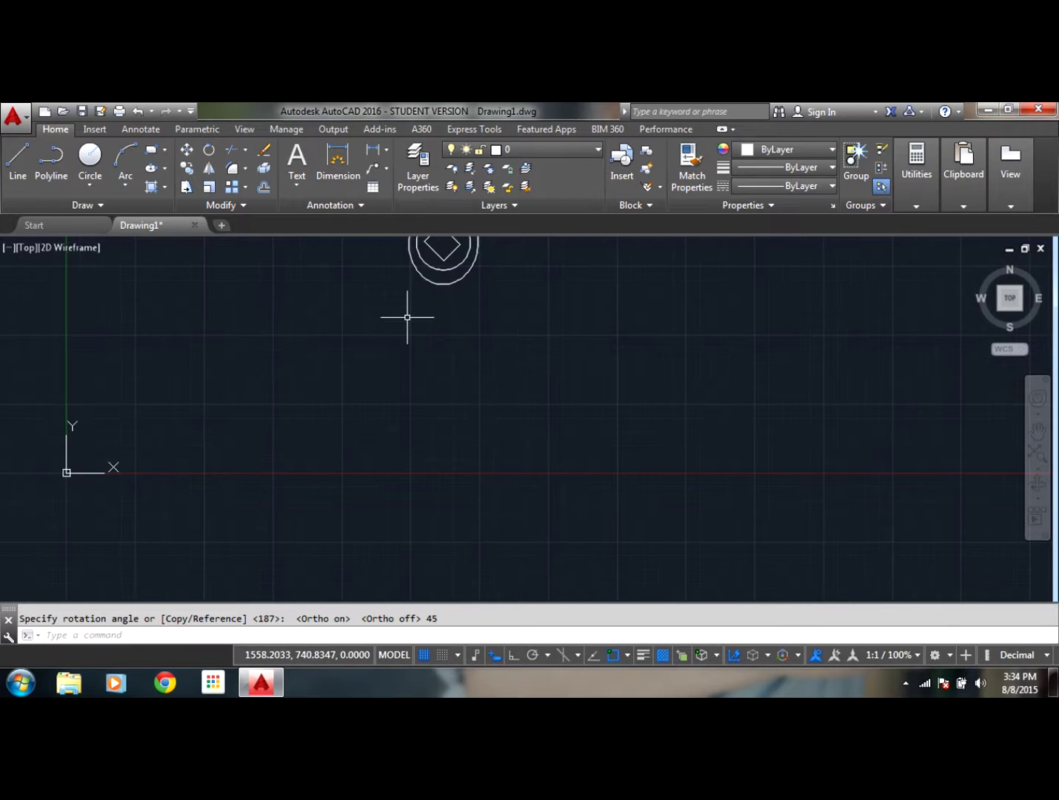
Pan the view until the rotated diamond-in-circle figure is fully visible.
{"action": "mouse_move", "coordinate": [406, 312]}
{"action": "middle_mouse_down"}
{"action": "mouse_move", "coordinate": [402, 363]}
{"action": "mouse_move", "coordinate": [356, 398]}
{"action": "middle_mouse_up"}
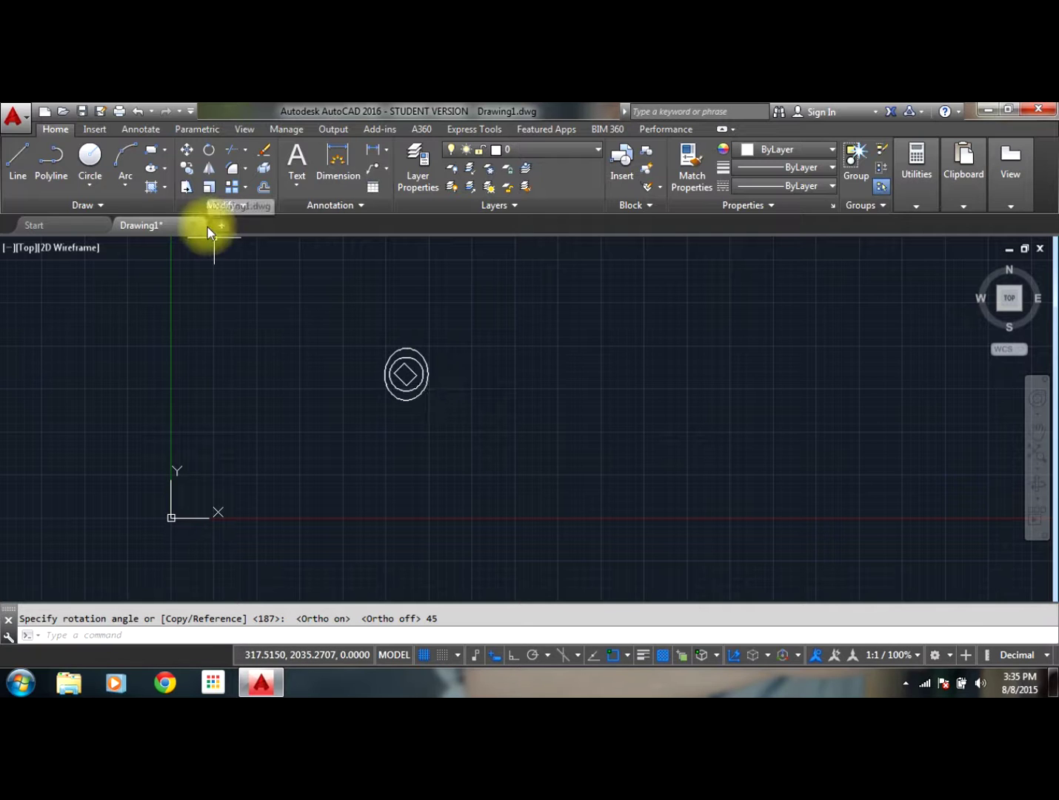
{"action": "mouse_move", "coordinate": [208, 227]}
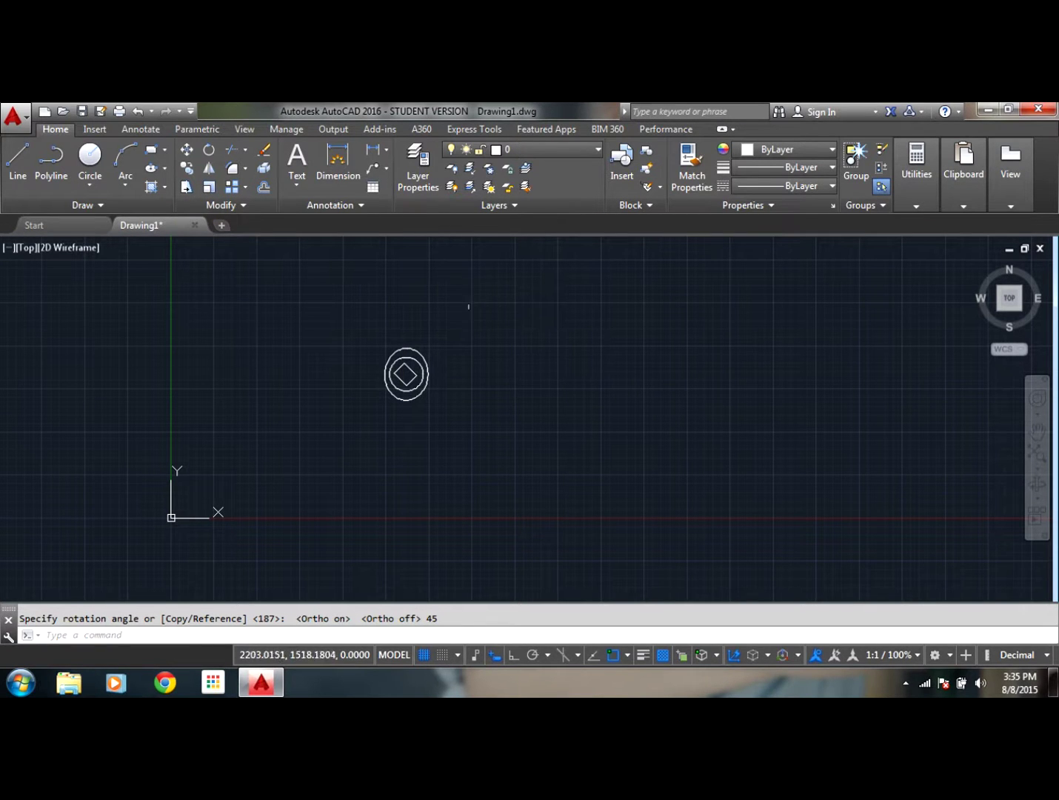